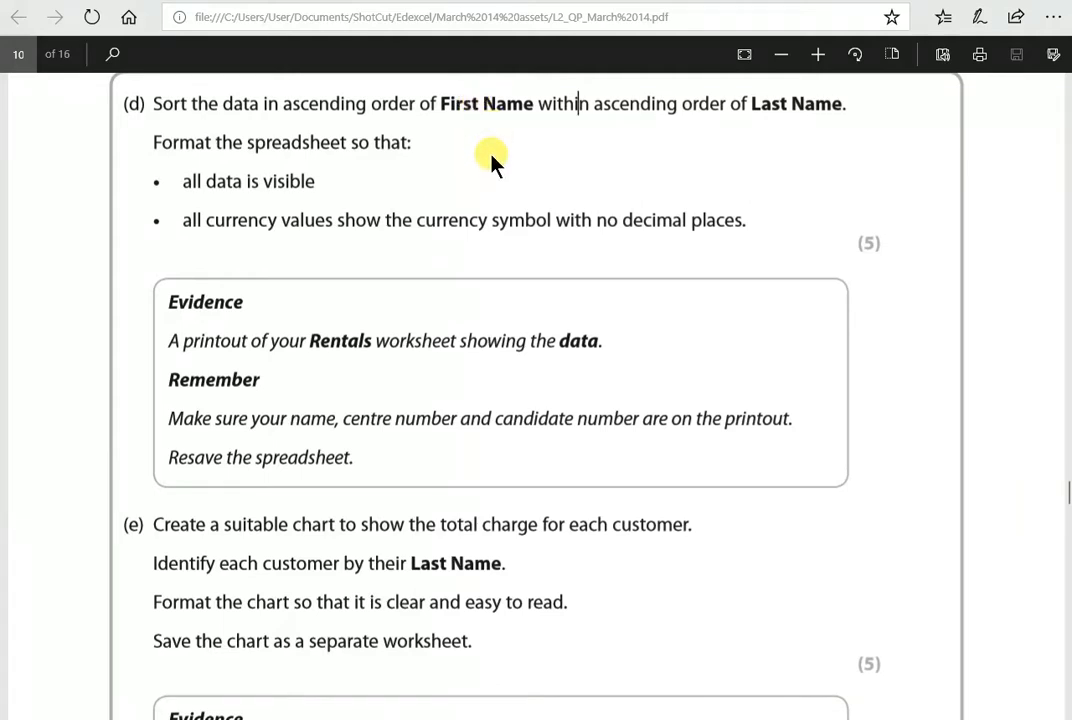
# - Switch to the Excel workbook and examine the First Name and Last Name columns for customers who share a last name
pyautogui.hotkey('alt', 'Tab')
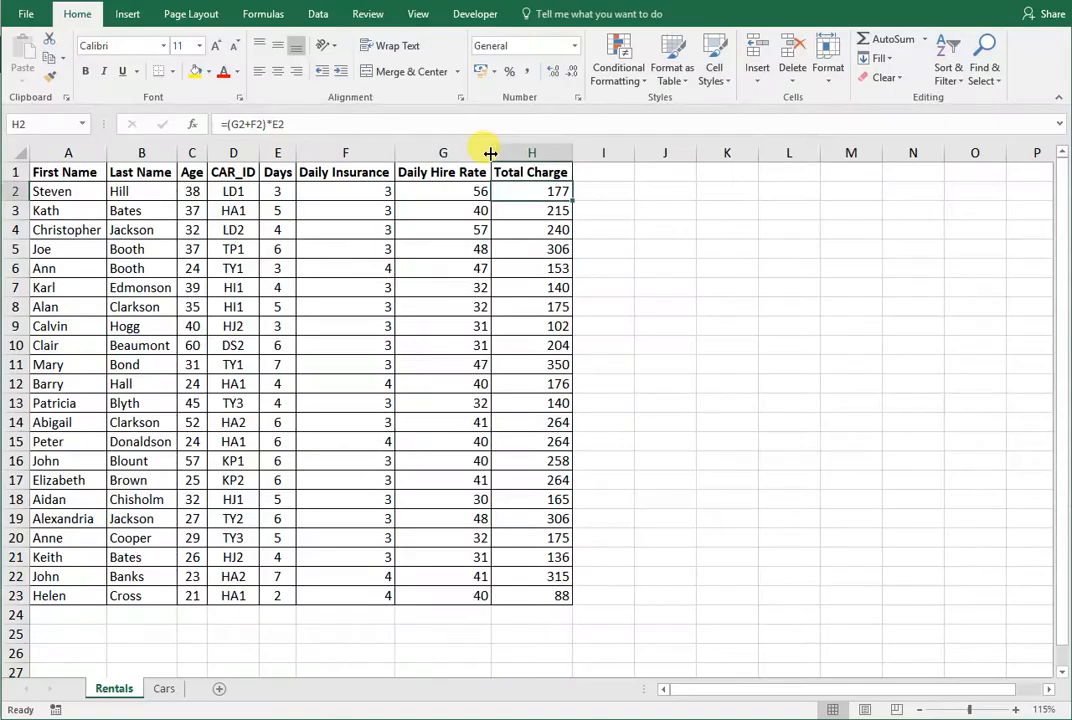
pyautogui.click(73, 314)
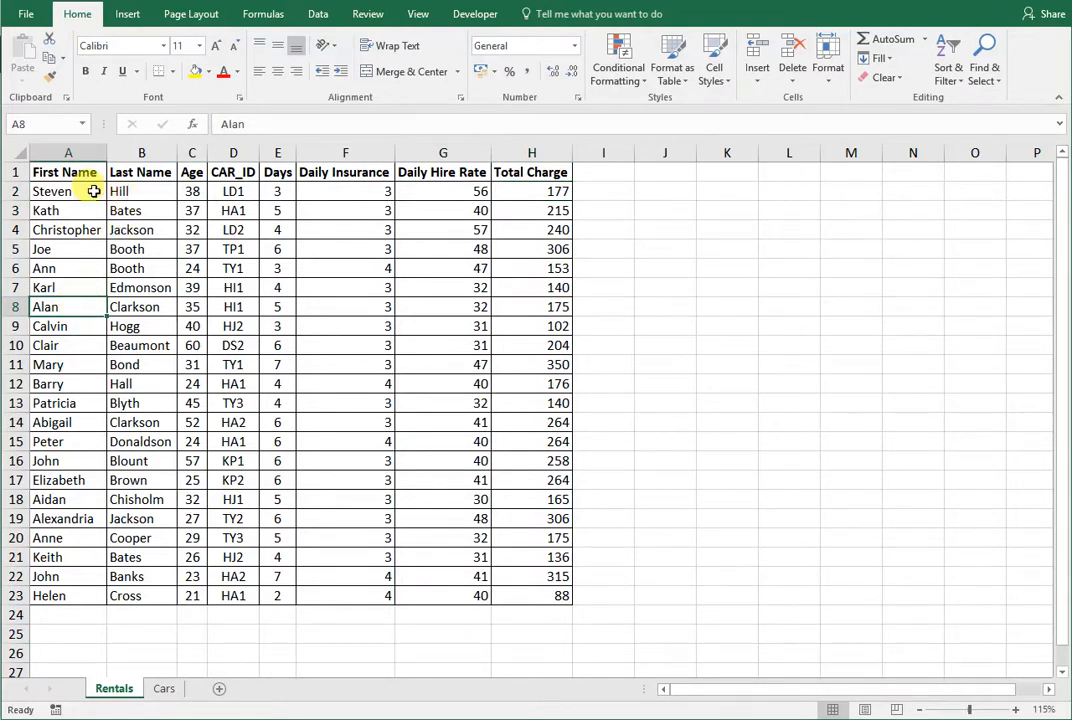
pyautogui.click(133, 191)
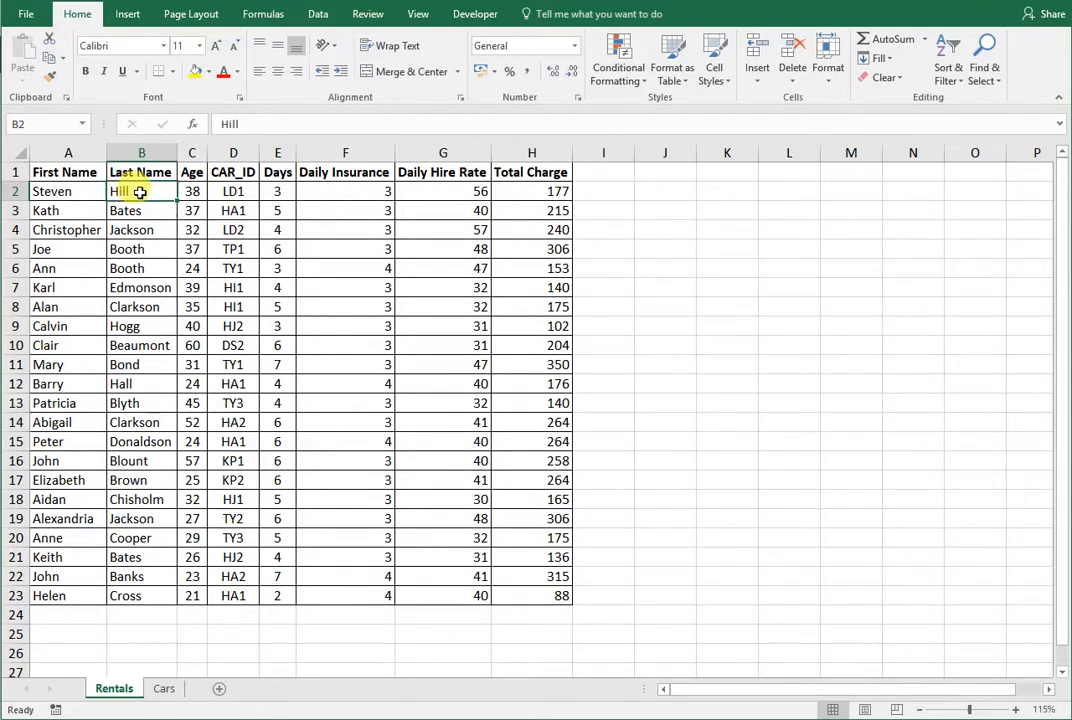
pyautogui.click(138, 595)
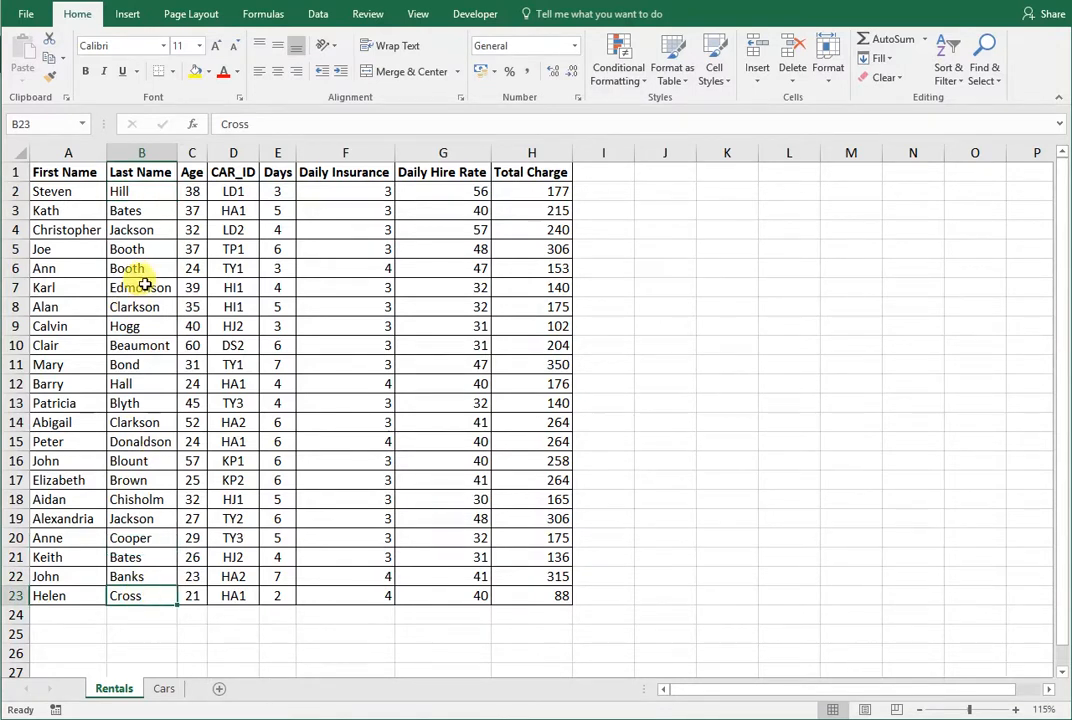
pyautogui.click(132, 250)
pyautogui.moveTo(132, 250); pyautogui.dragTo(132, 266)
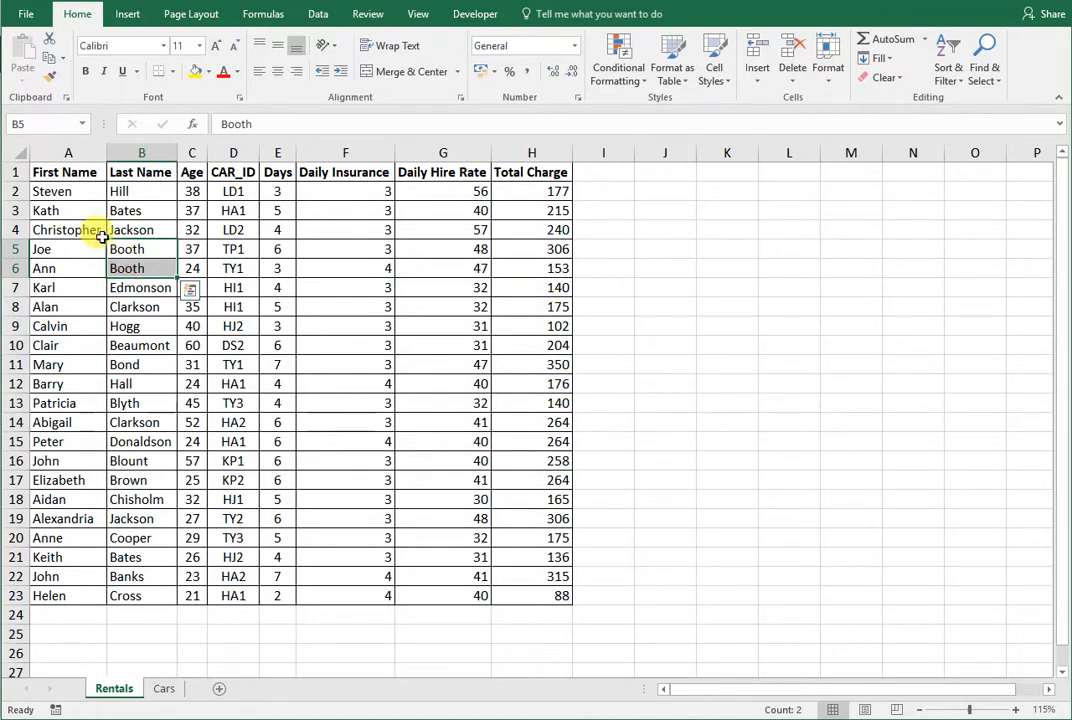
pyautogui.moveTo(132, 264); pyautogui.dragTo(73, 248)
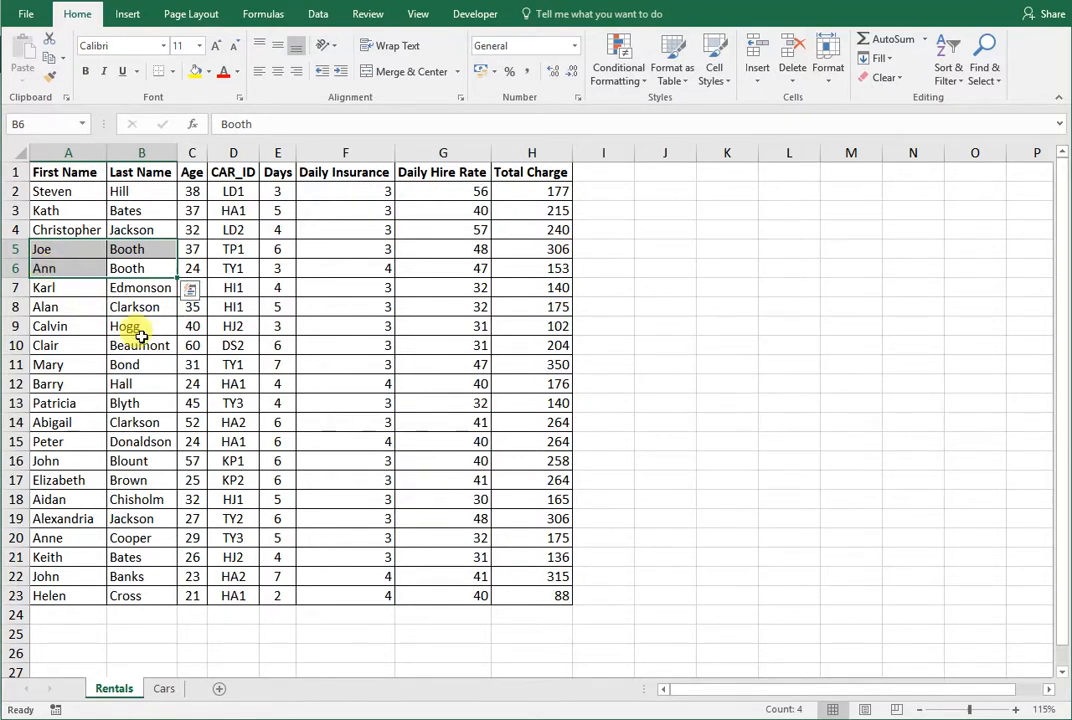
pyautogui.click(137, 559)
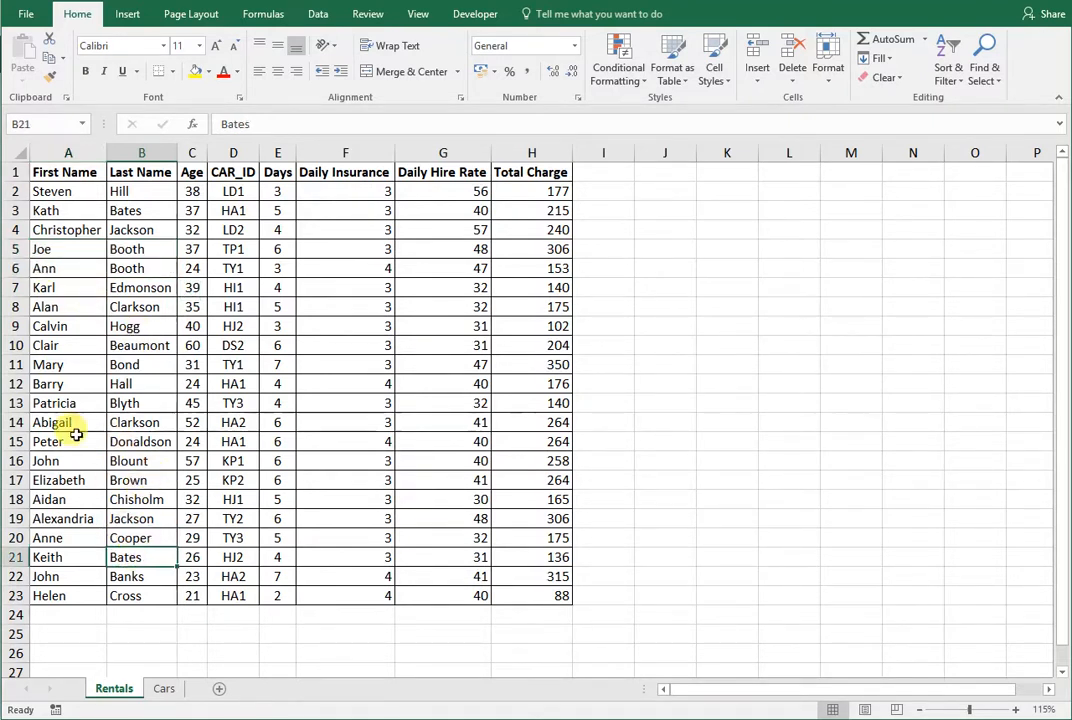
pyautogui.click(130, 300)
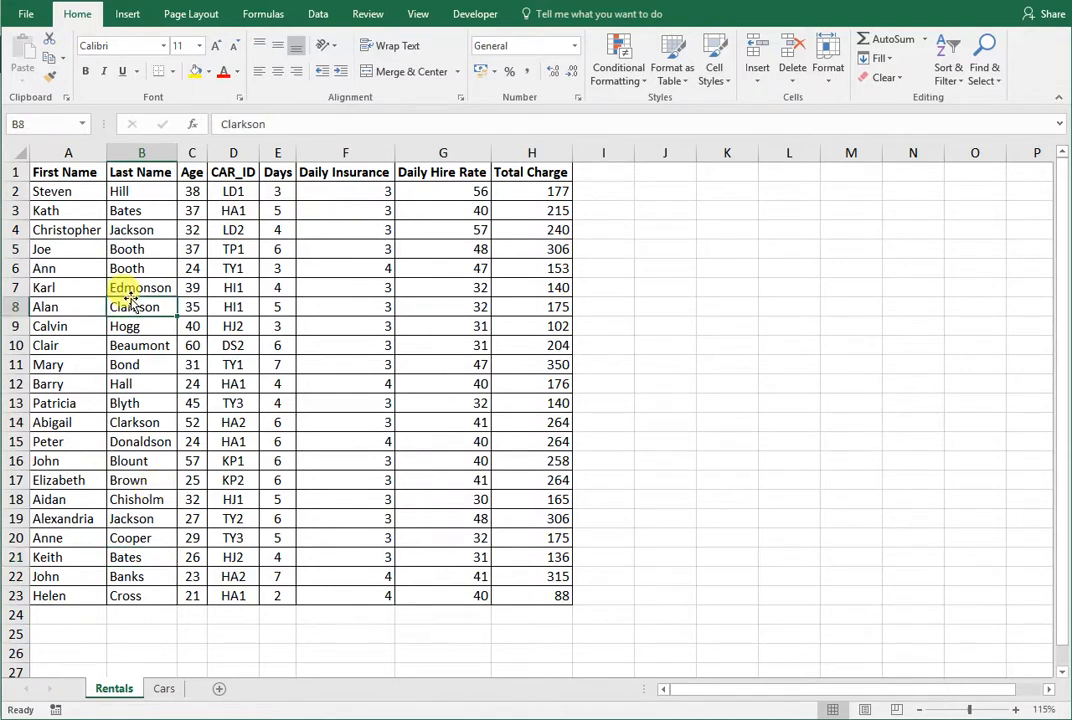
# - Switch to the question paper PDF and read how task (d) orders First Name within Last Name
pyautogui.hotkey('alt', 'Tab')
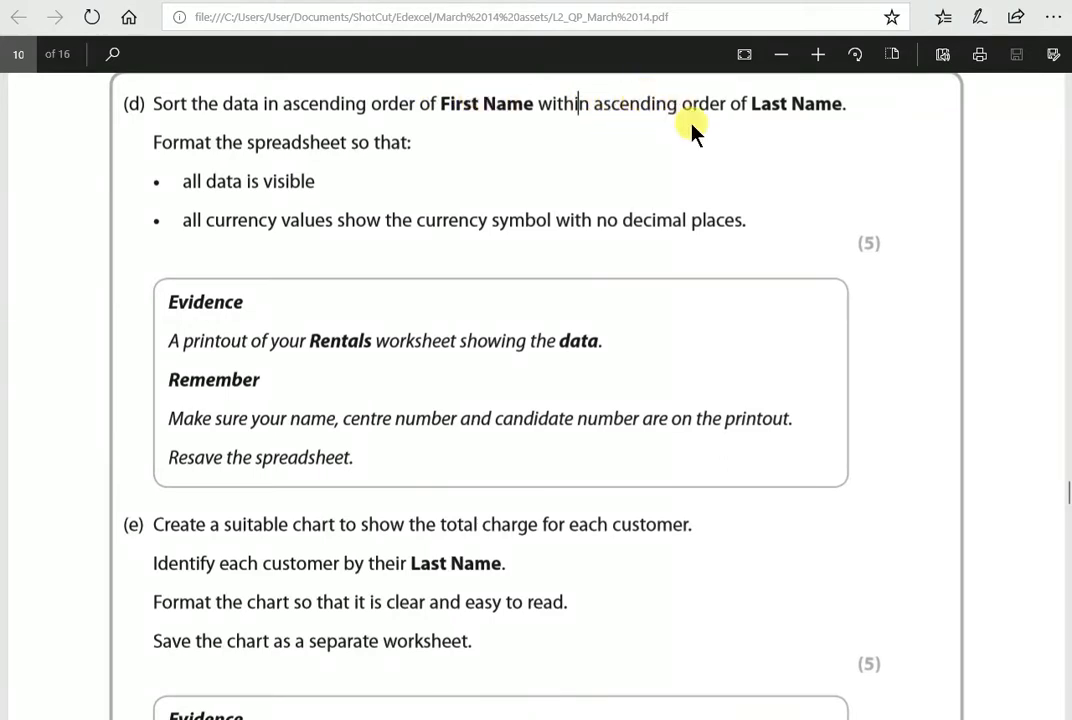
pyautogui.moveTo(540, 104); pyautogui.dragTo(591, 104)
pyautogui.click(534, 102)
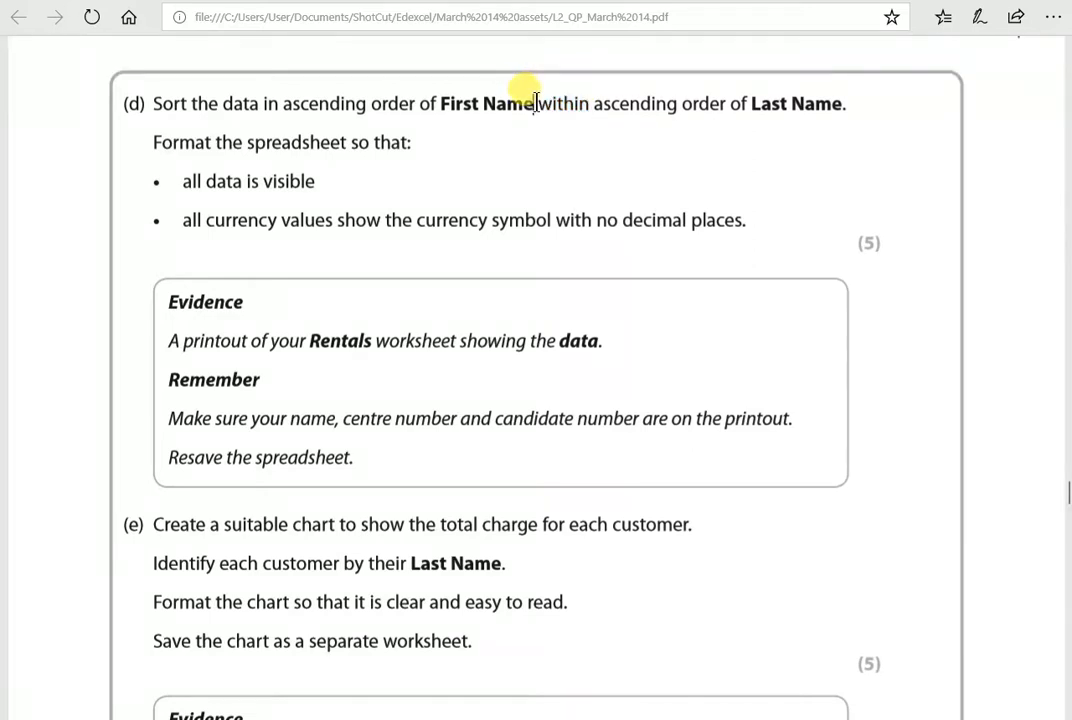
pyautogui.moveTo(752, 106); pyautogui.dragTo(821, 92)
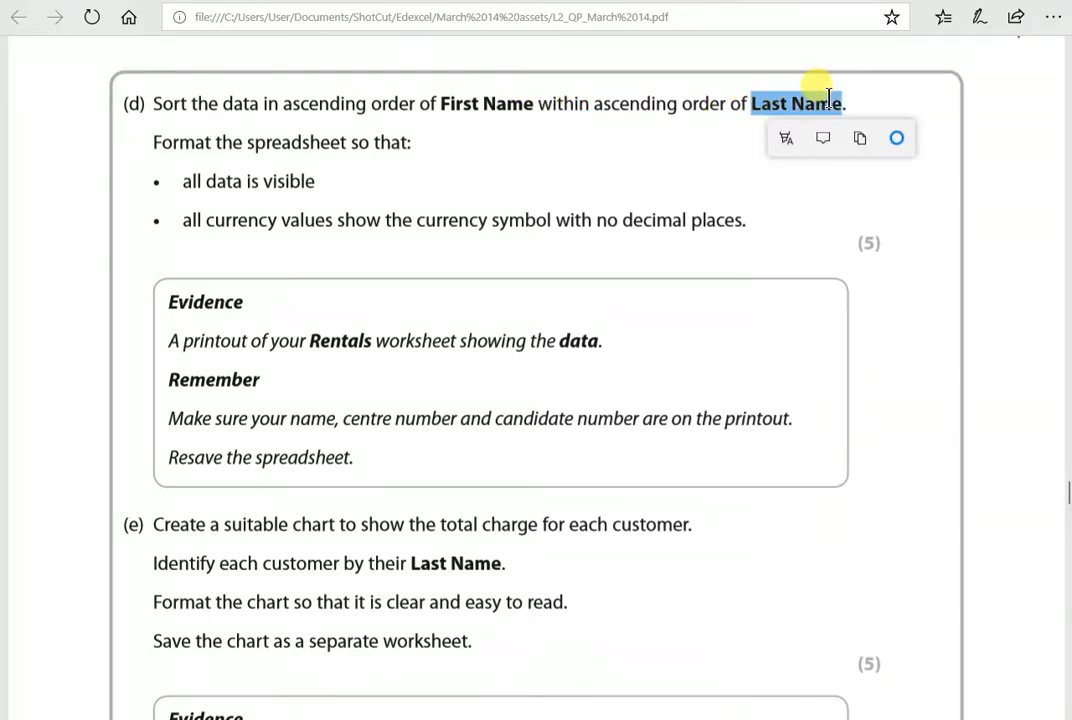
pyautogui.moveTo(443, 103); pyautogui.dragTo(530, 103)
pyautogui.moveTo(752, 104); pyautogui.dragTo(828, 97)
pyautogui.moveTo(443, 103); pyautogui.dragTo(536, 103)
pyautogui.moveTo(749, 103); pyautogui.dragTo(838, 100)
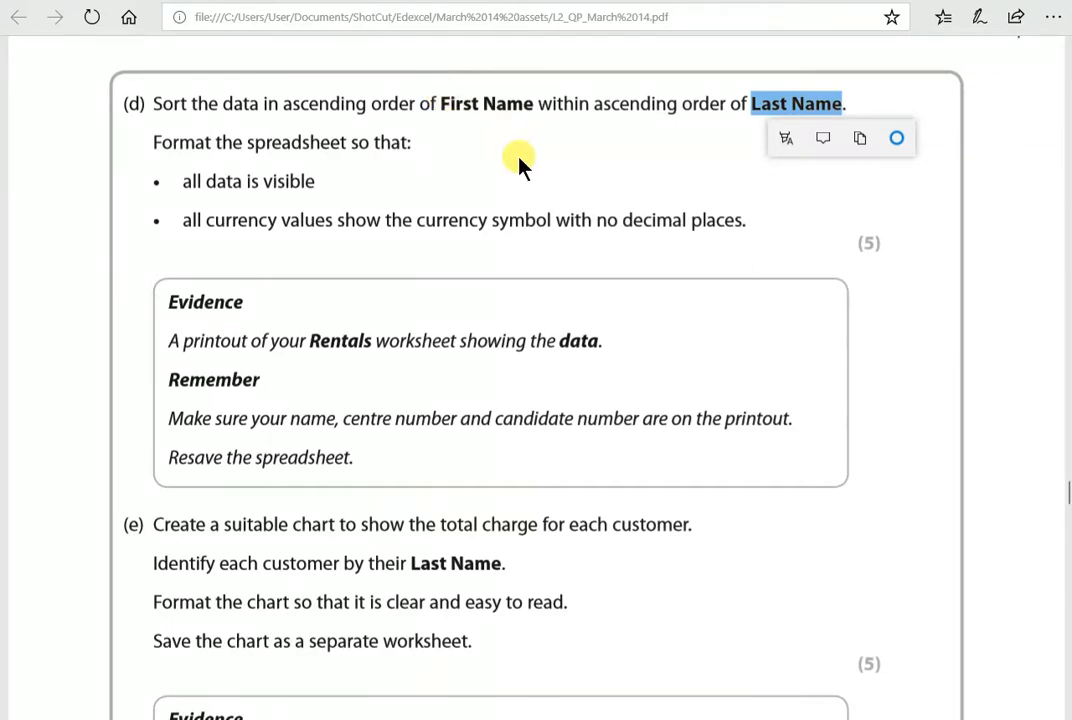
pyautogui.click(511, 97)
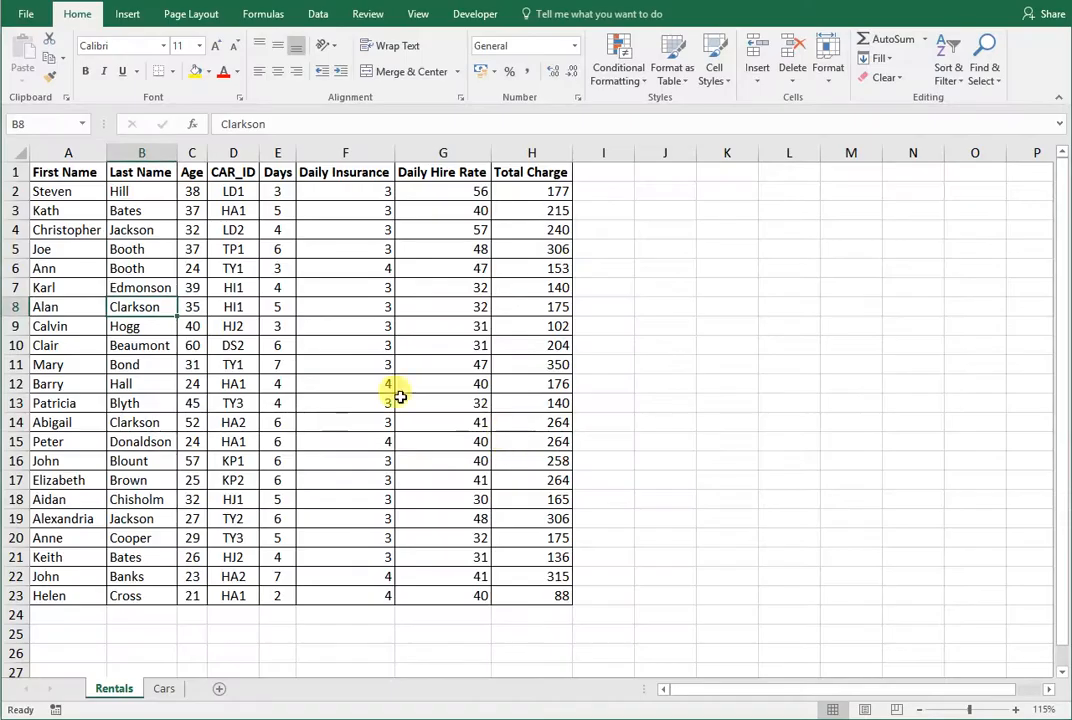
# - Sort the Rentals data A to Z by First Name, and again A to Z by Last Name
pyautogui.click(122, 341)
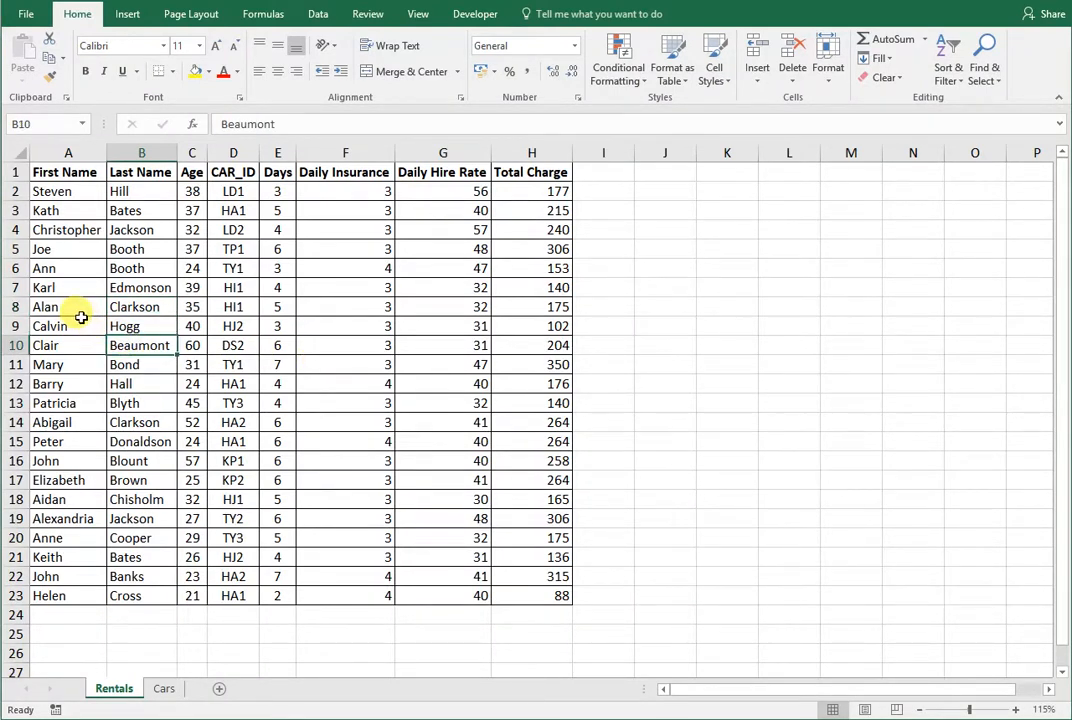
pyautogui.click(36, 305)
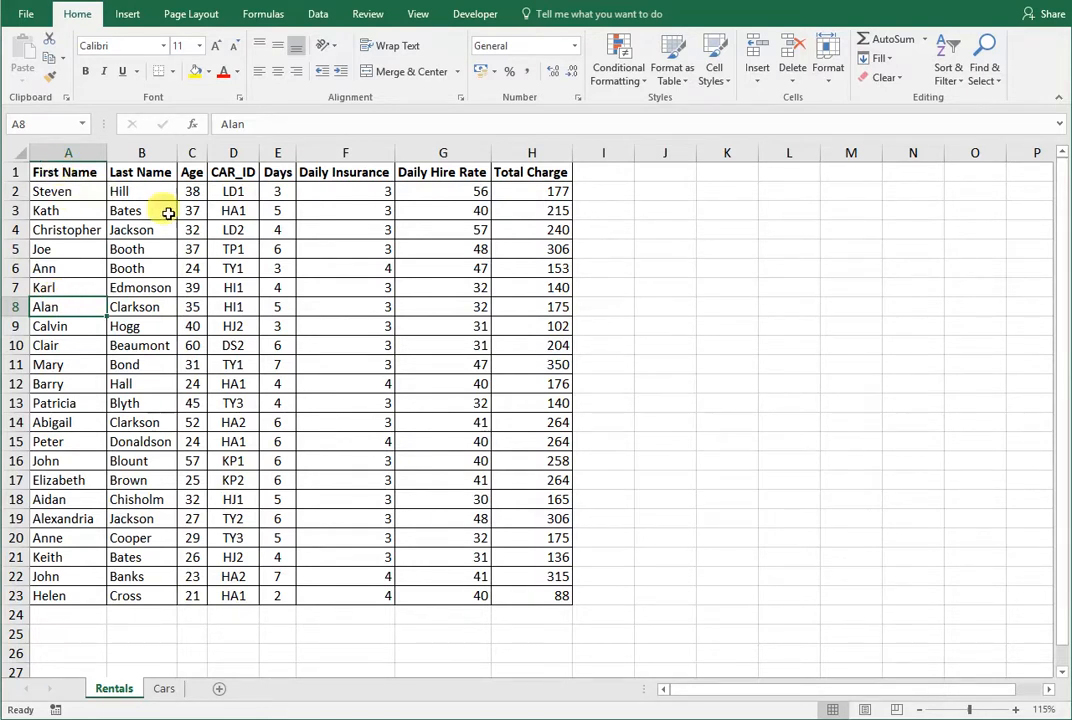
pyautogui.click(953, 85)
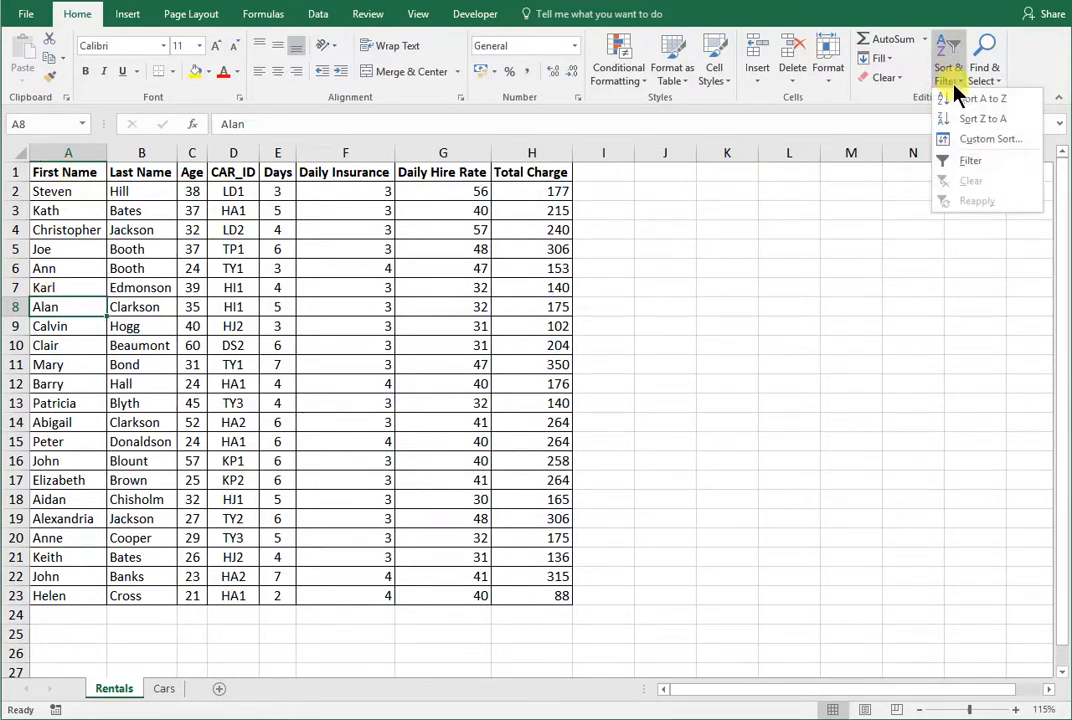
pyautogui.click(964, 99)
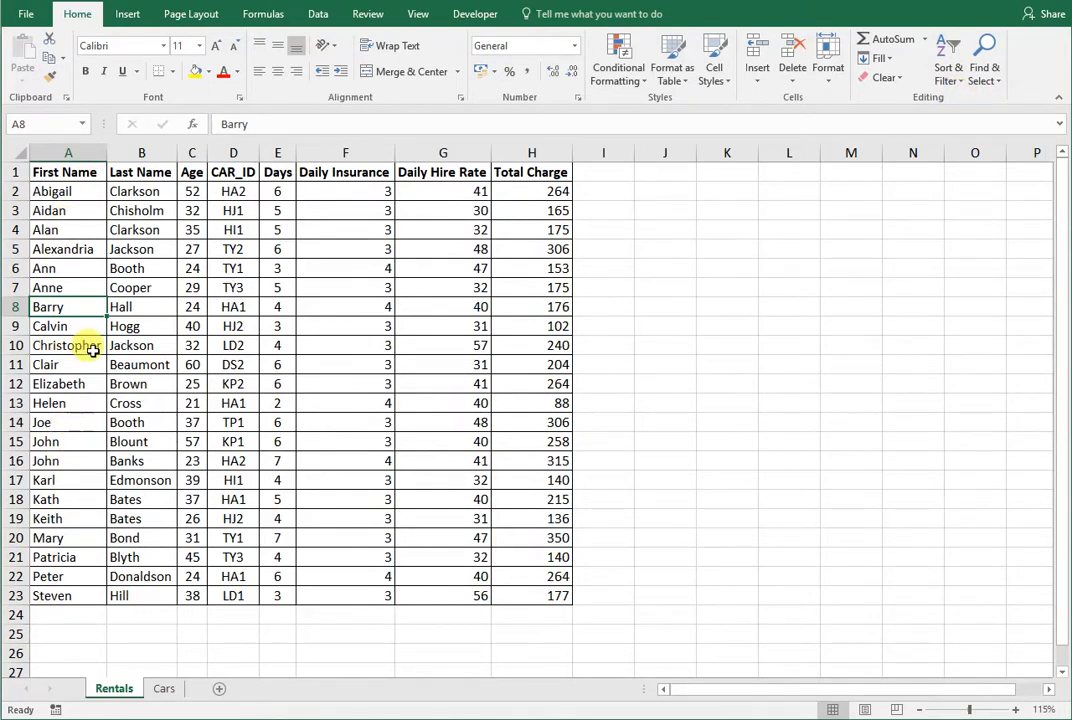
pyautogui.click(141, 305)
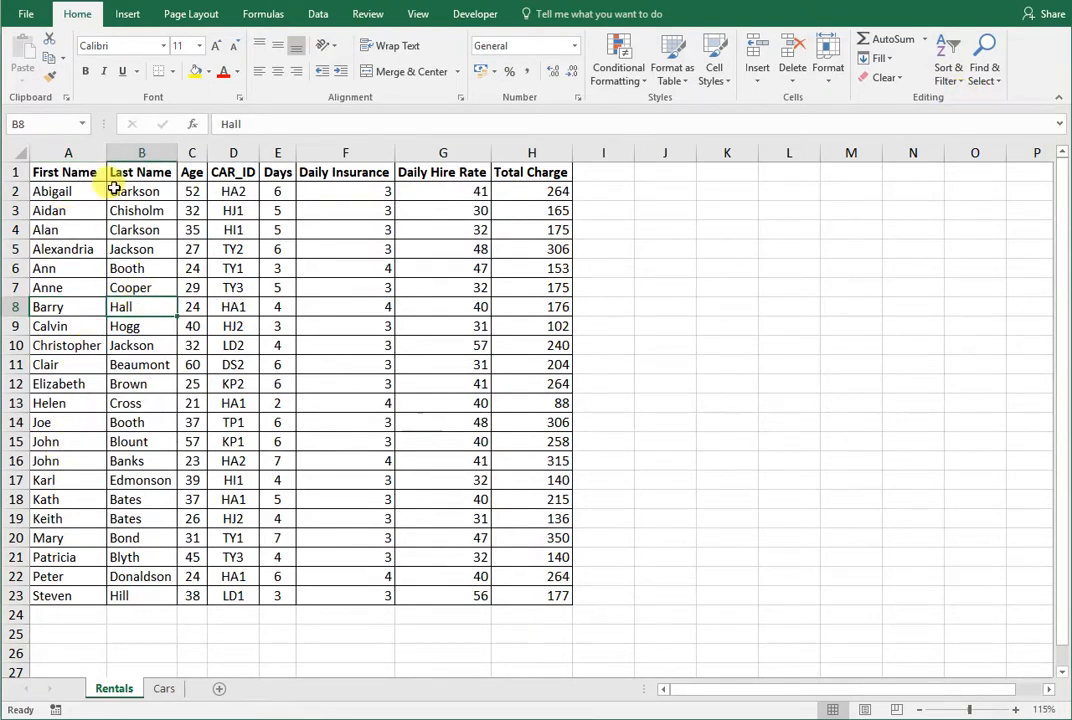
pyautogui.click(948, 62)
pyautogui.click(980, 99)
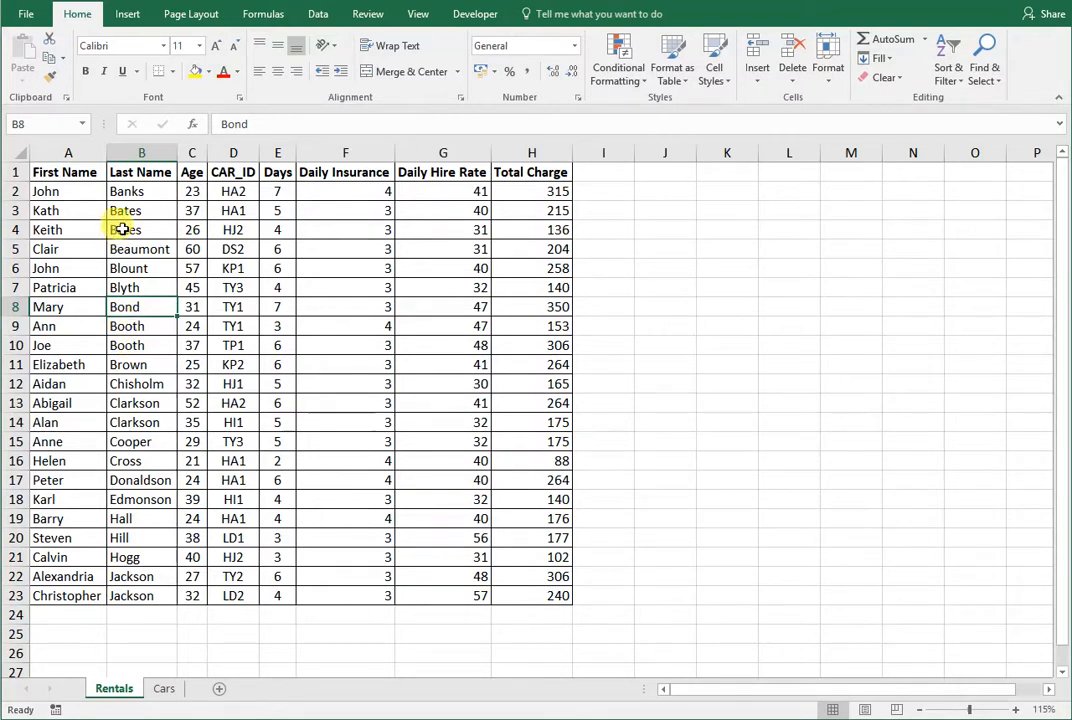
# - Check the first-name order of the customers who share a last name, and undo both A to Z sorts
pyautogui.moveTo(130, 210); pyautogui.dragTo(96, 218)
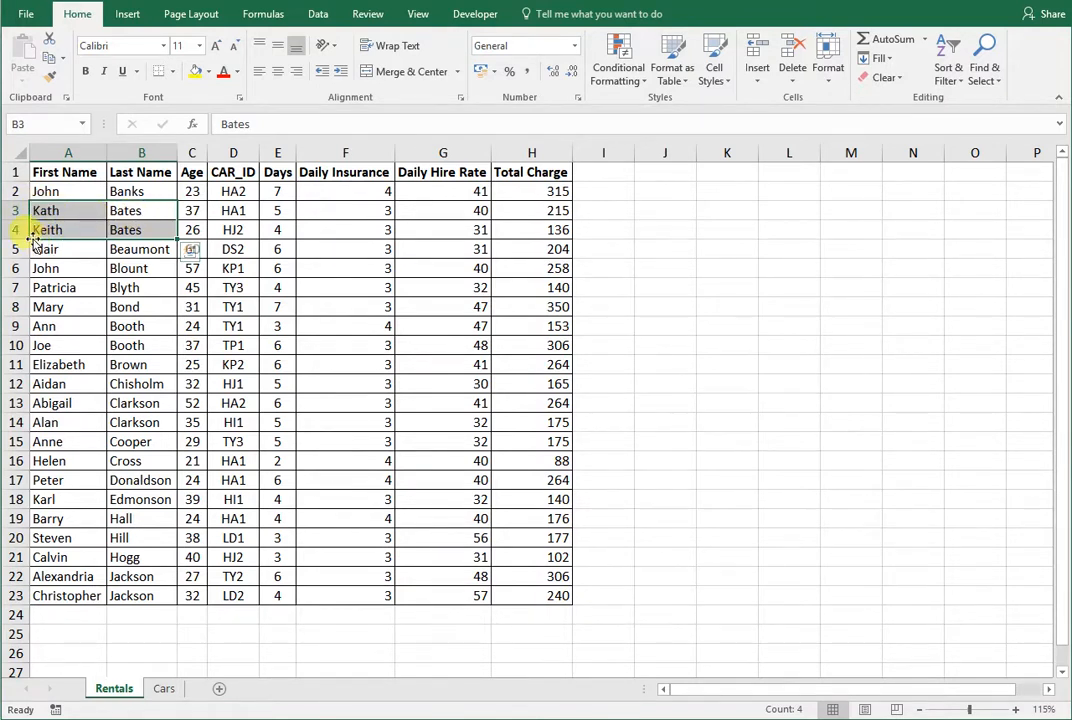
pyautogui.moveTo(140, 341); pyautogui.dragTo(91, 330)
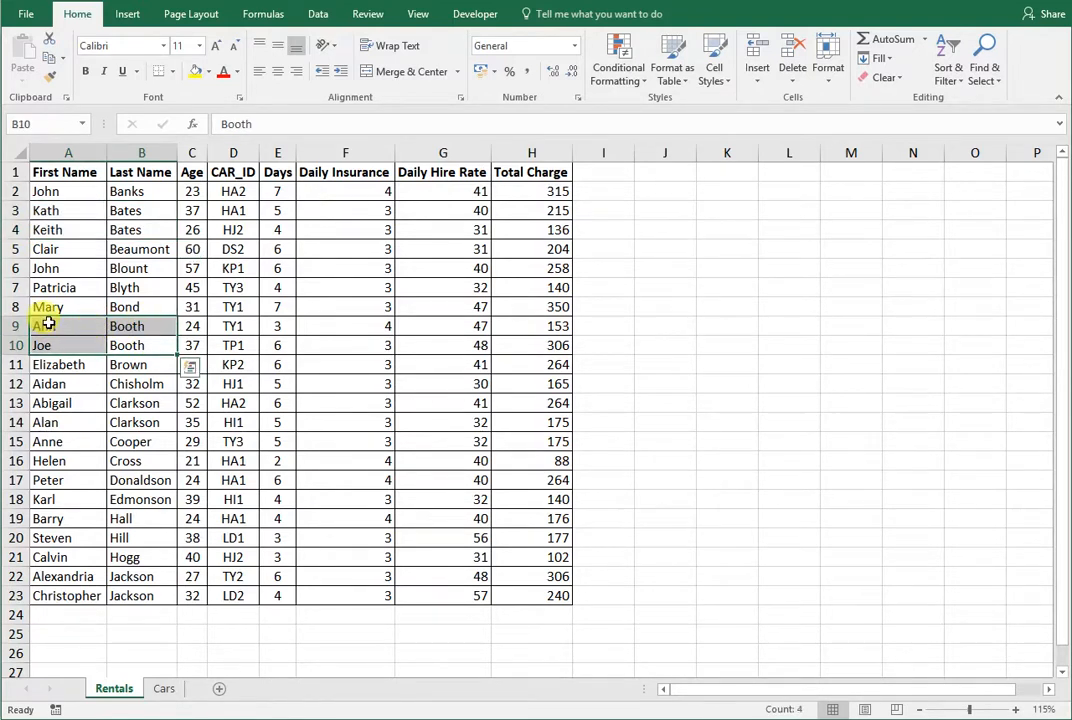
pyautogui.moveTo(140, 422); pyautogui.dragTo(65, 407)
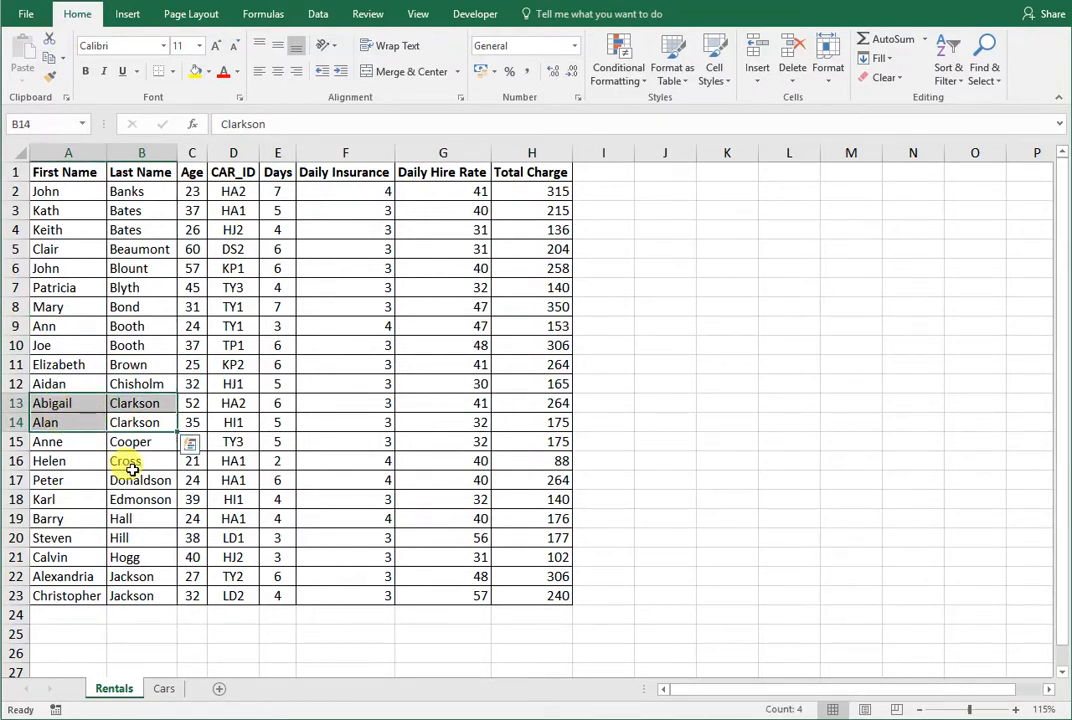
pyautogui.moveTo(148, 591); pyautogui.dragTo(96, 580)
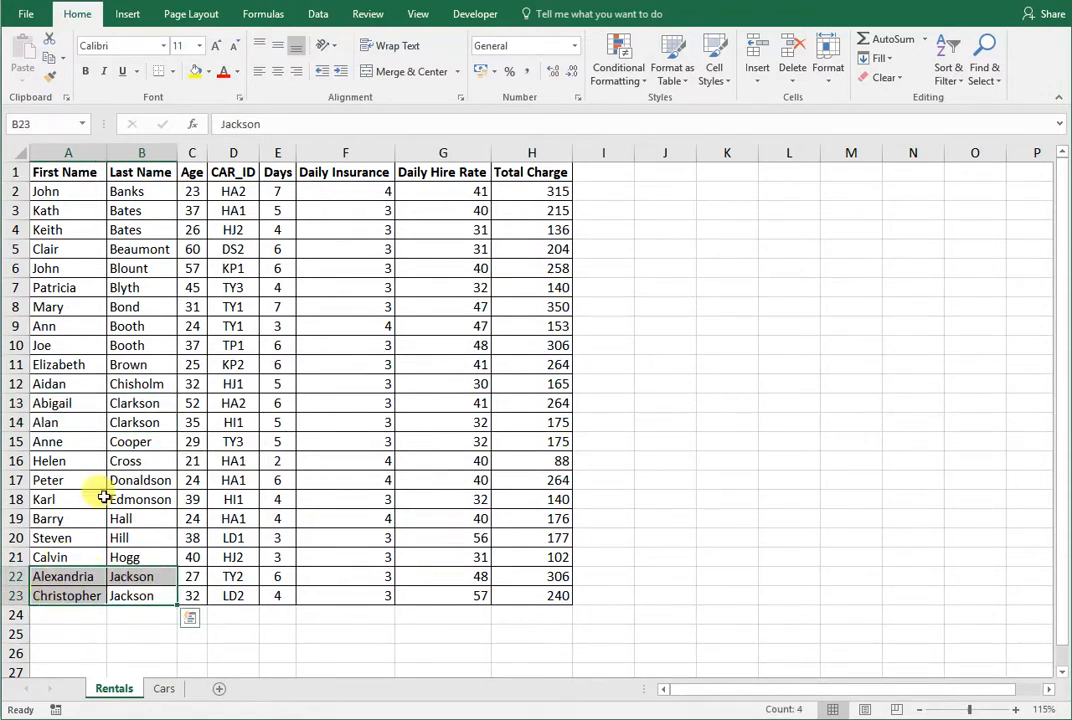
pyautogui.click(126, 446)
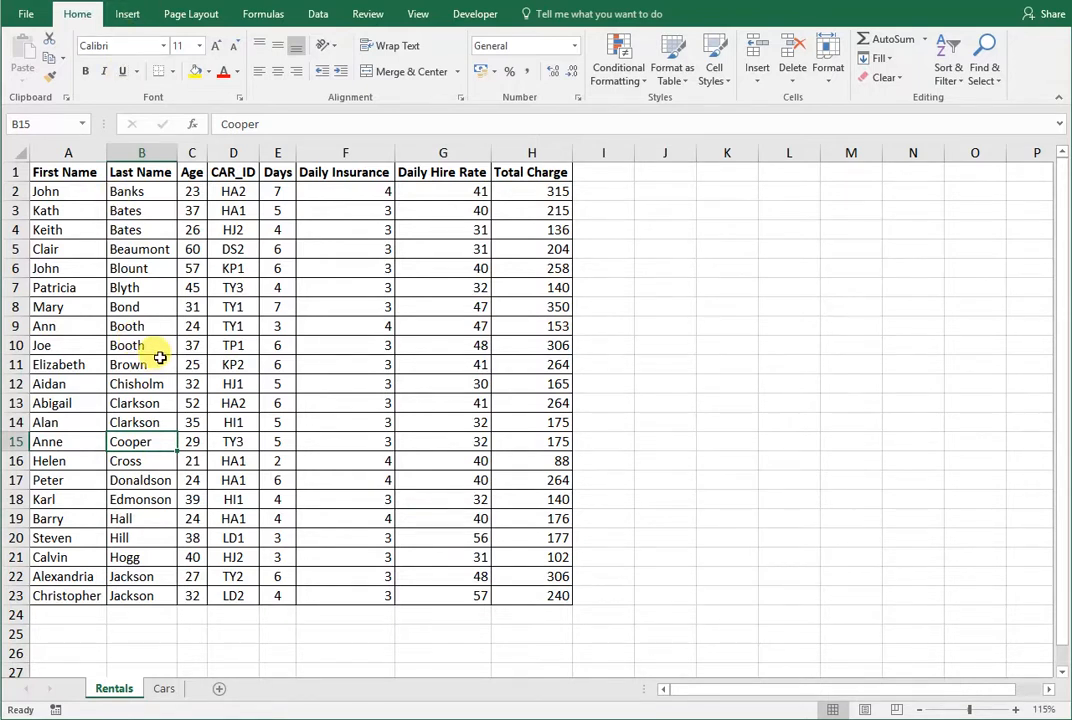
pyautogui.hotkey('ctrl', 'z')
pyautogui.hotkey('ctrl', 'z')
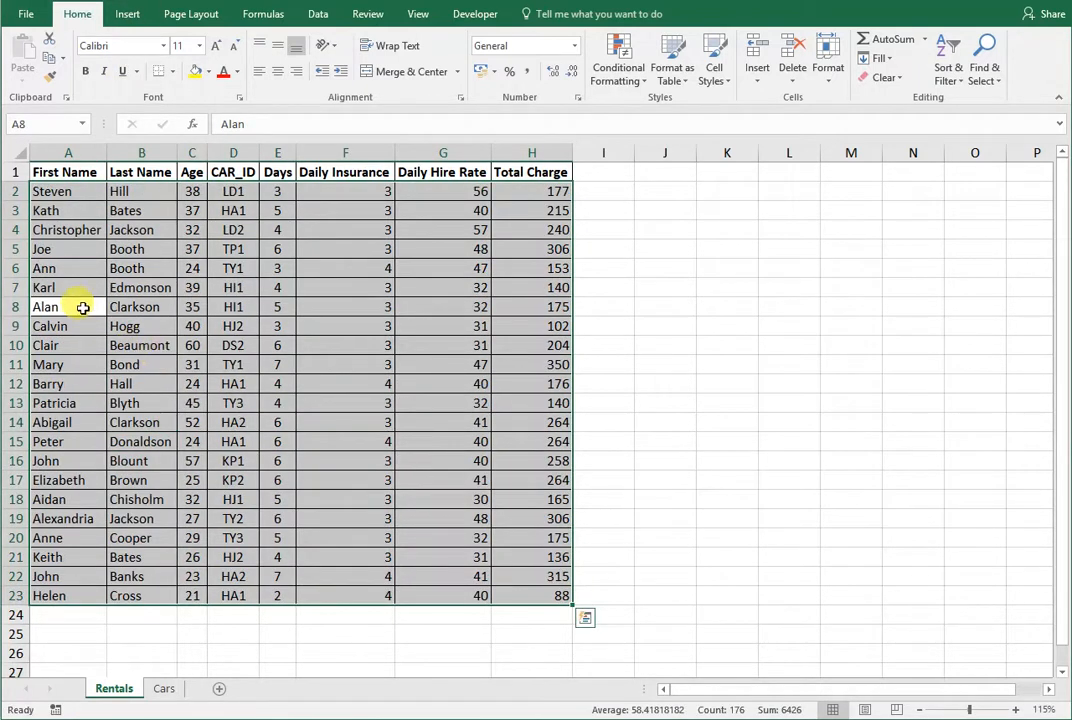
# - Start a custom sort on the Rentals data from a cell in the First Name column
pyautogui.click(83, 307)
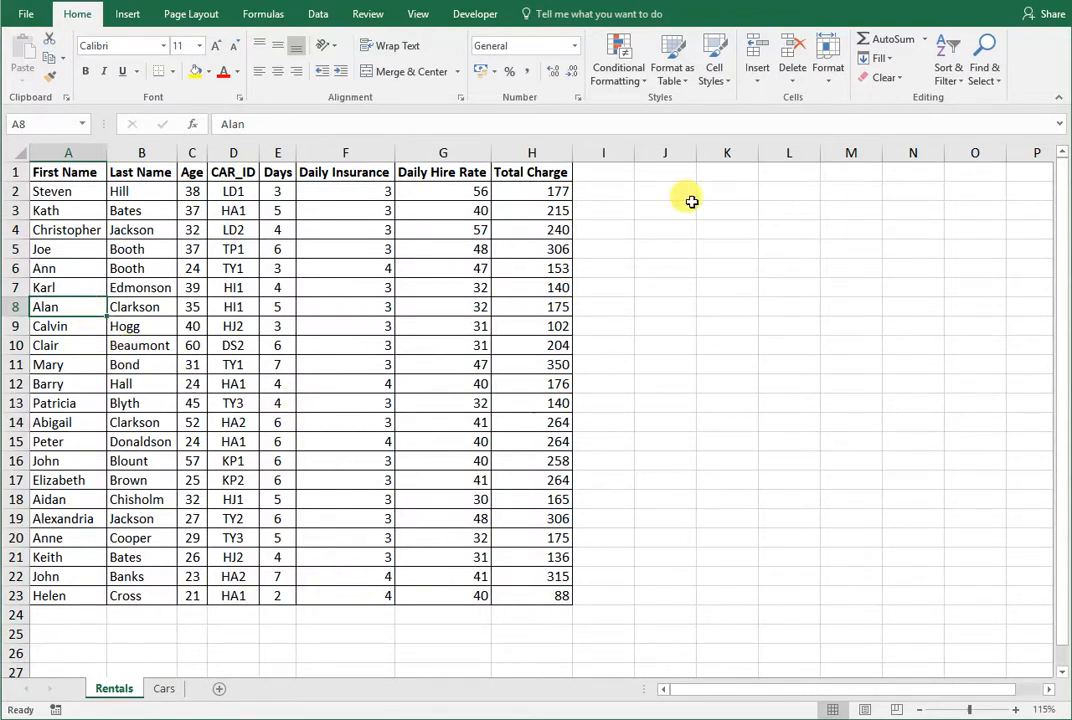
pyautogui.click(952, 86)
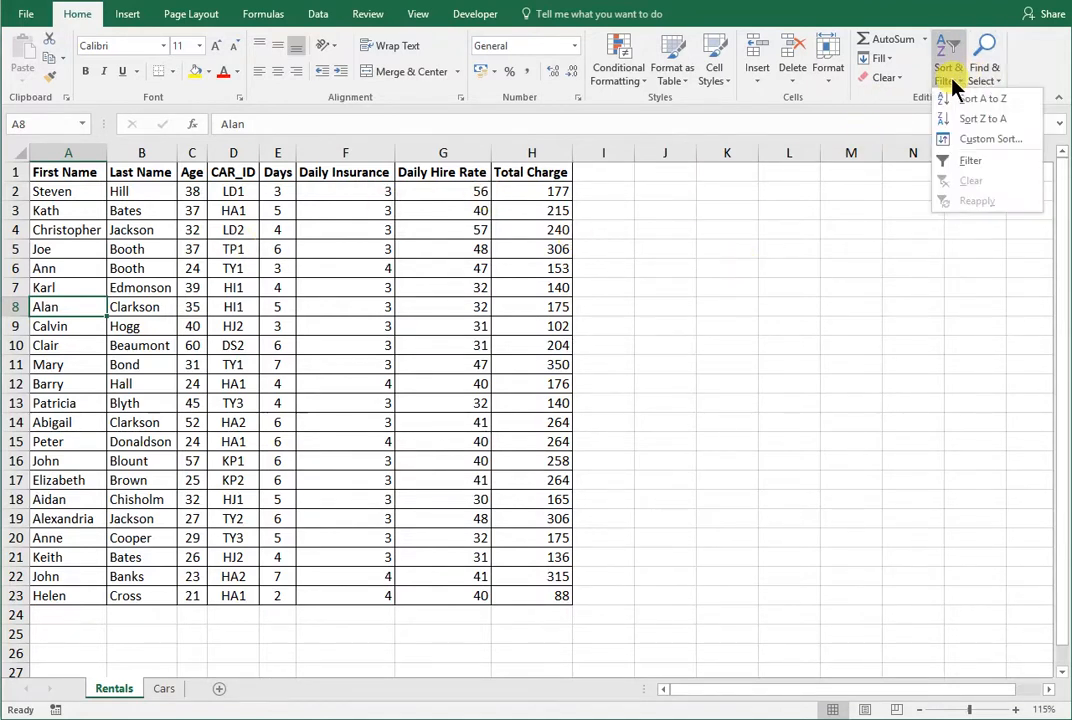
pyautogui.click(970, 139)
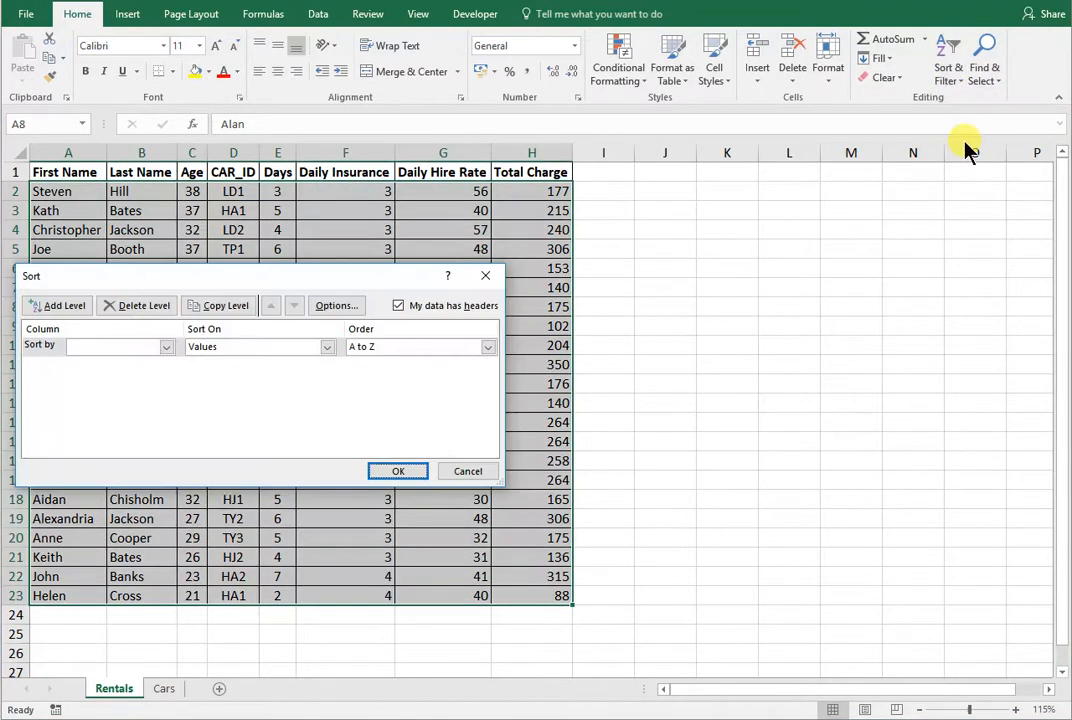
pyautogui.click(400, 310)
pyautogui.click(166, 347)
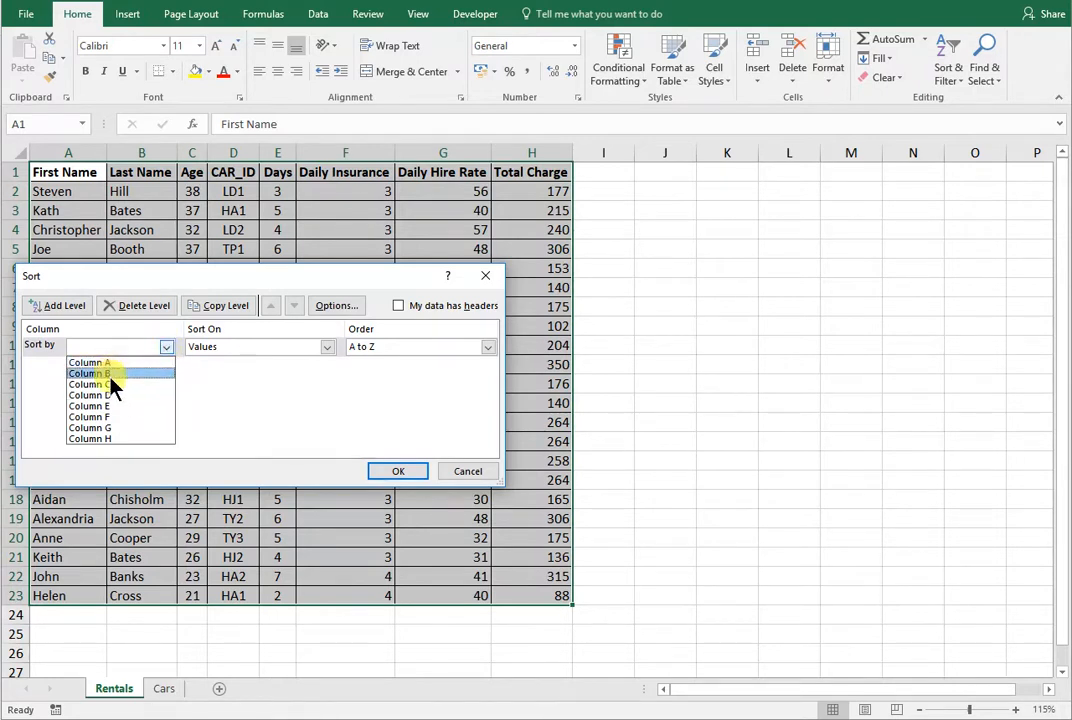
pyautogui.click(166, 348)
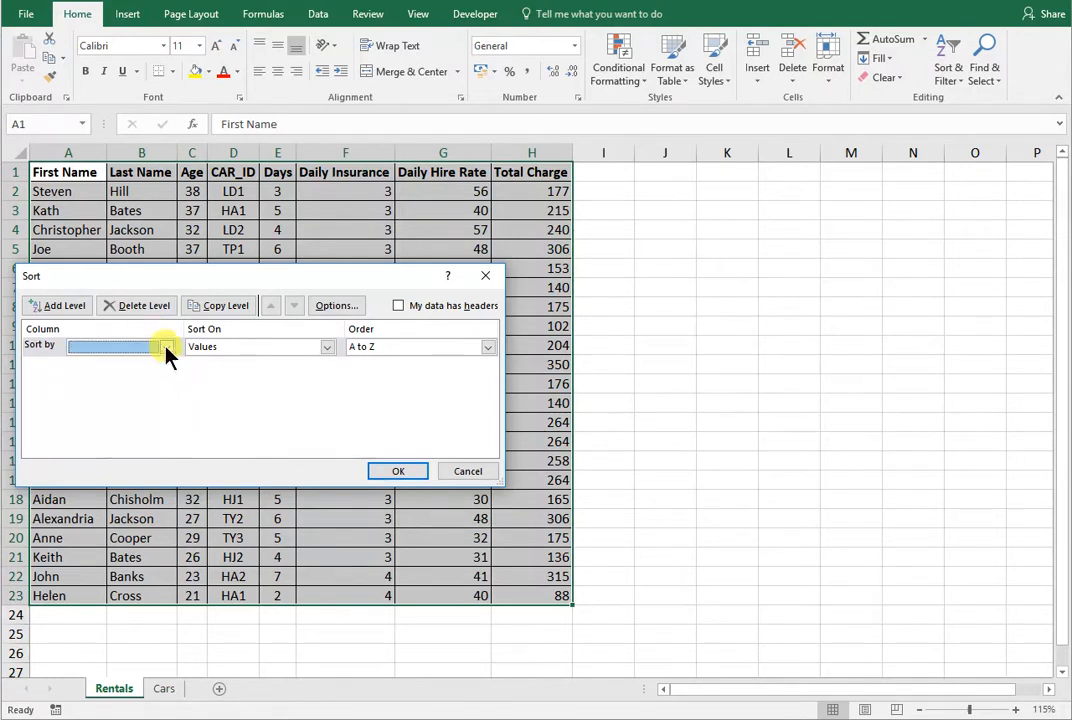
pyautogui.click(399, 307)
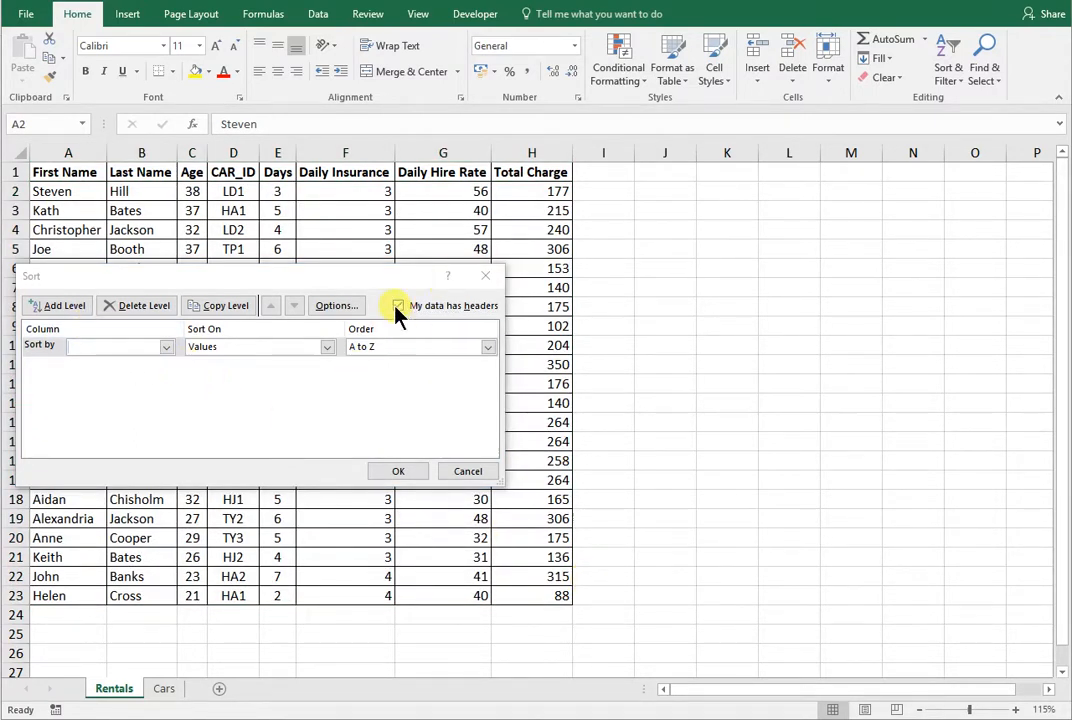
# - Set the custom sort to order by Last Name and add a second level for First Name
pyautogui.click(166, 347)
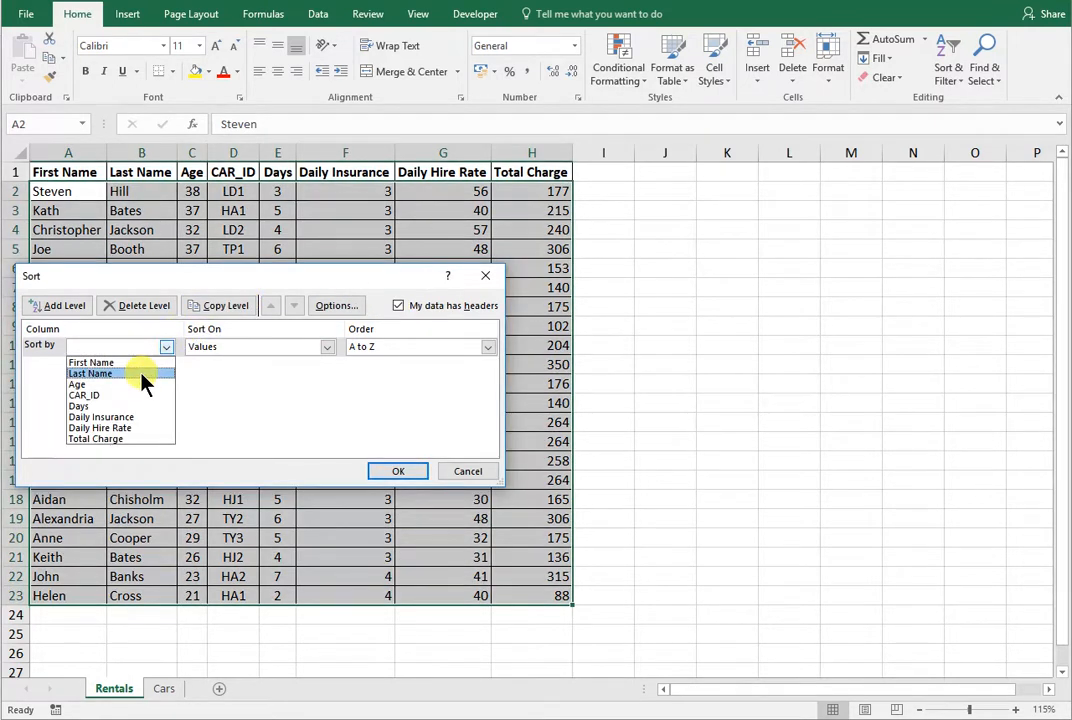
pyautogui.click(141, 373)
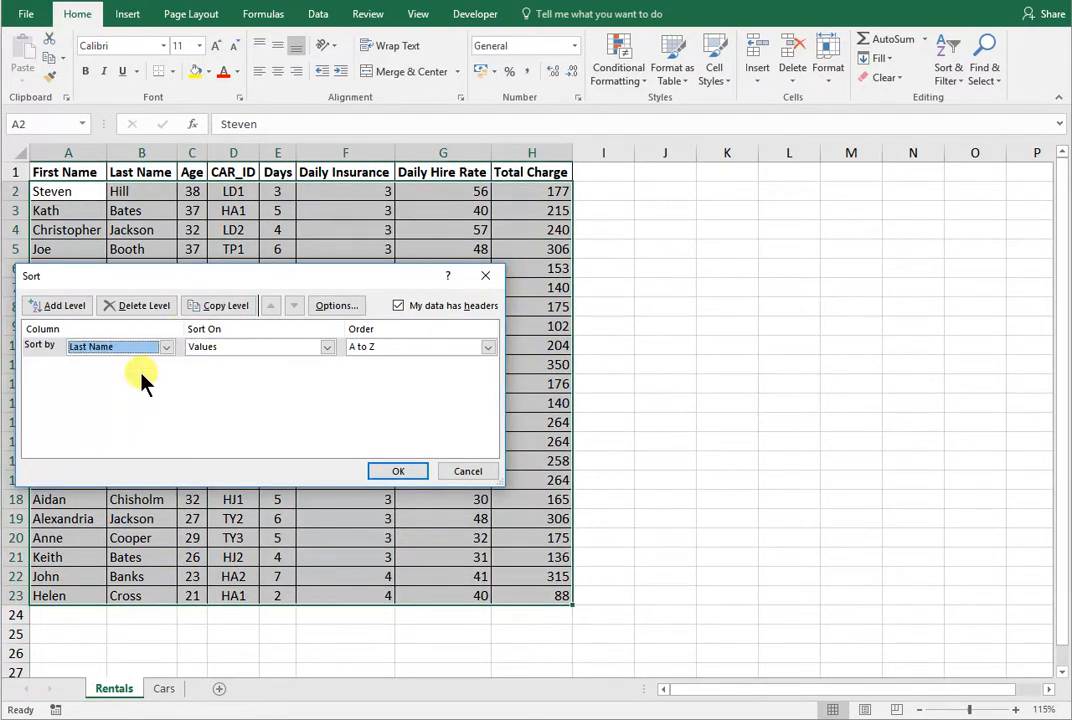
pyautogui.click(63, 306)
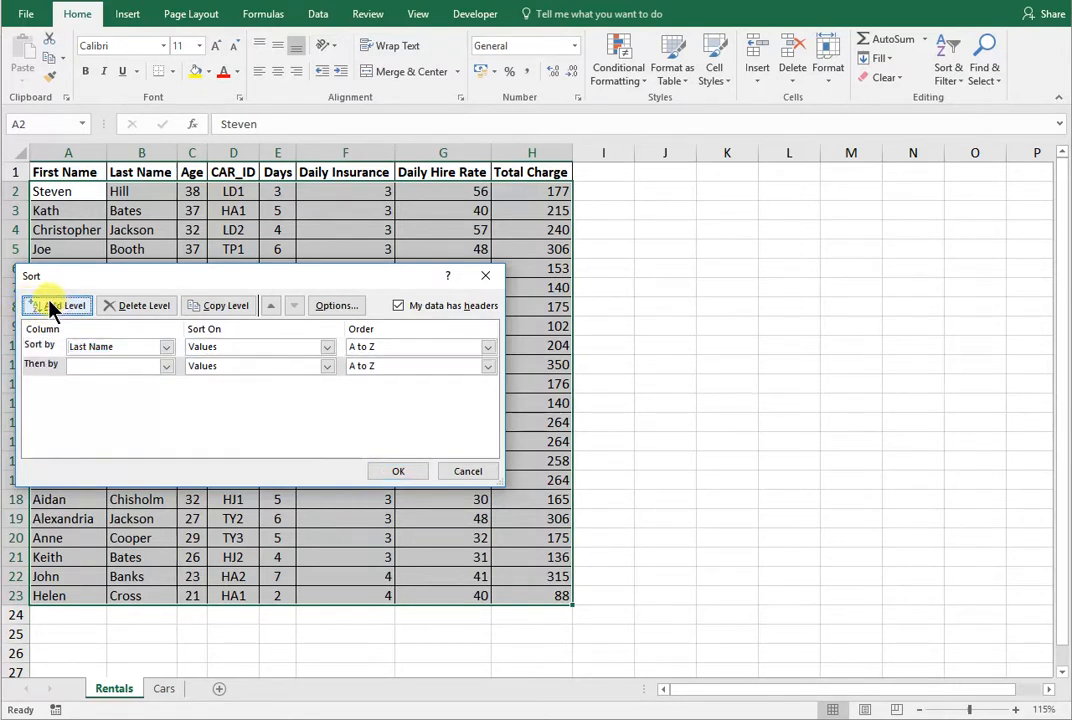
pyautogui.click(165, 366)
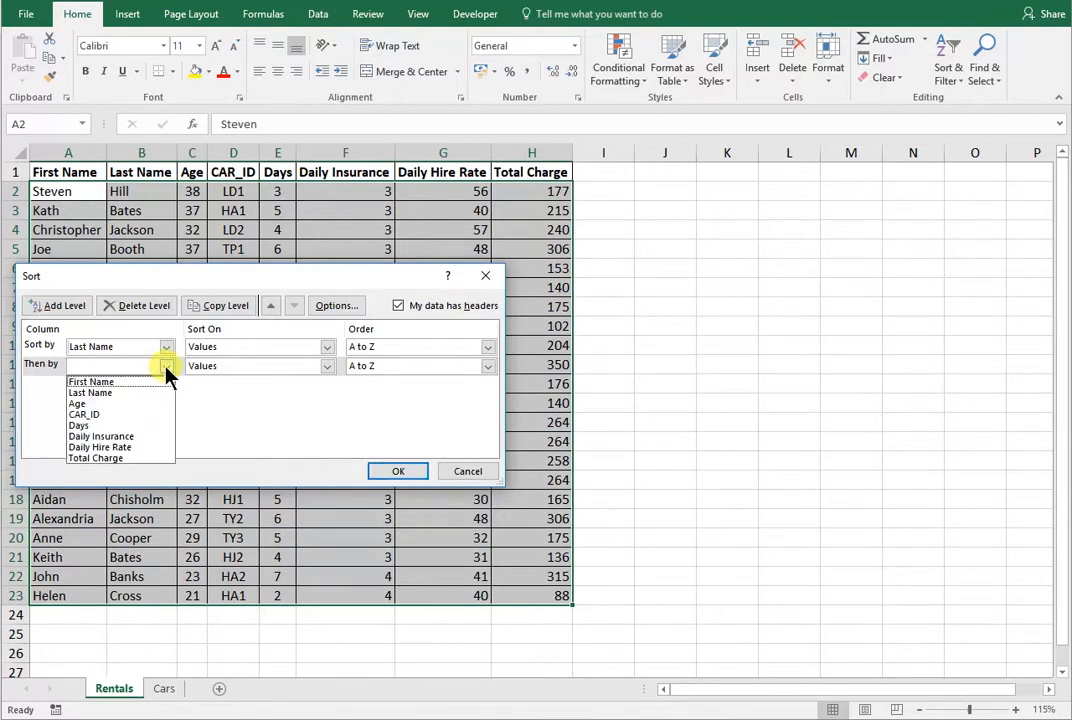
pyautogui.click(155, 381)
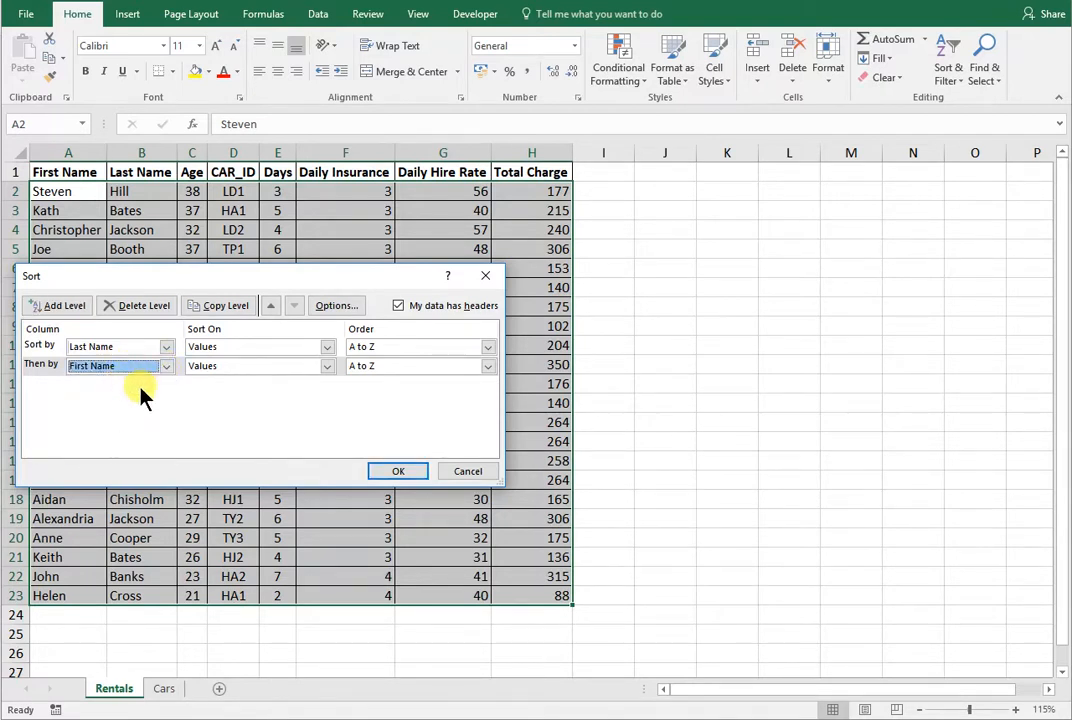
# - Change the order of both the Last Name and First Name sort levels to Z to A
pyautogui.click(408, 350)
pyautogui.click(391, 374)
pyautogui.click(391, 370)
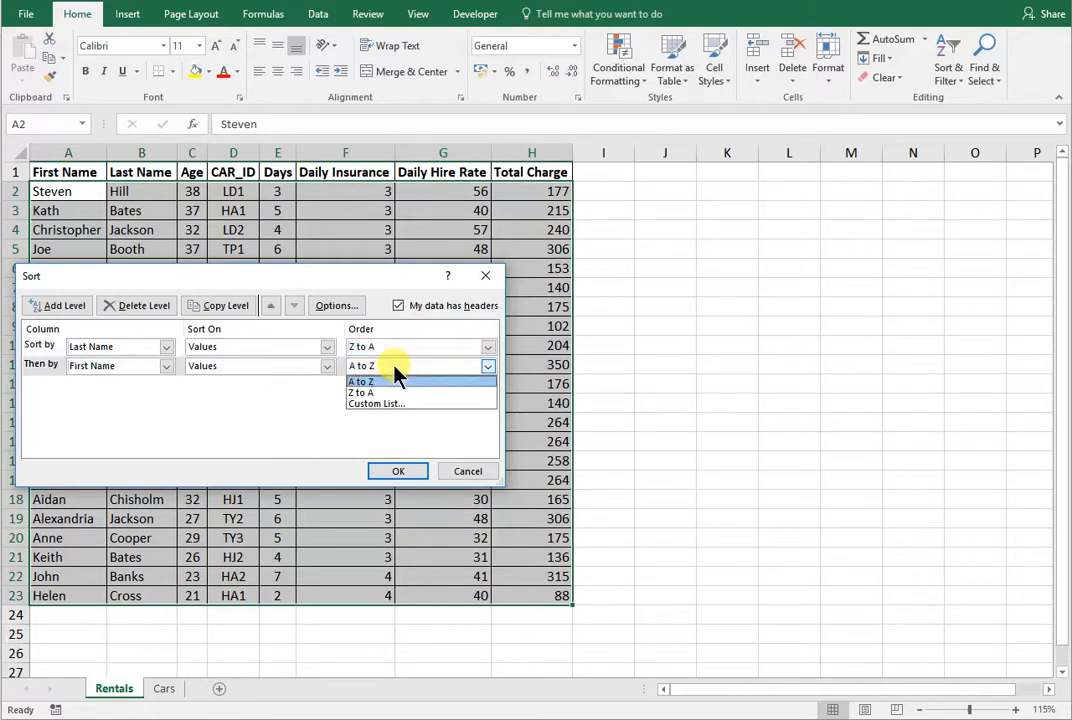
pyautogui.click(399, 392)
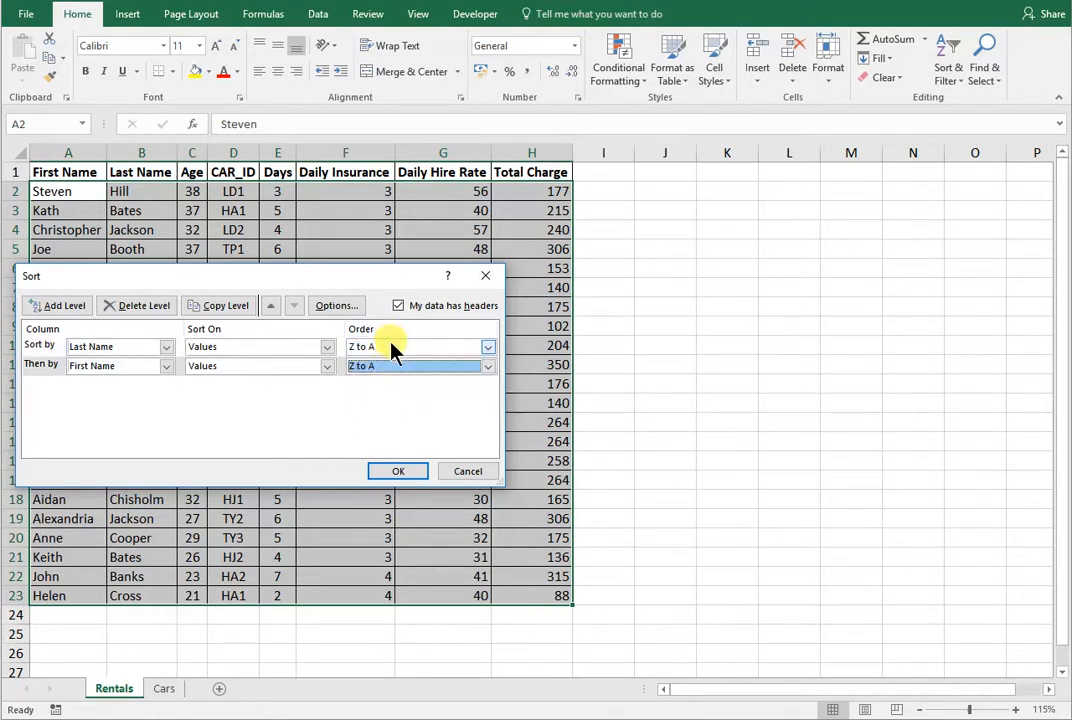
# - Set both sort levels back to A to Z and apply the custom sort to the Rentals data
pyautogui.click(394, 346)
pyautogui.click(388, 363)
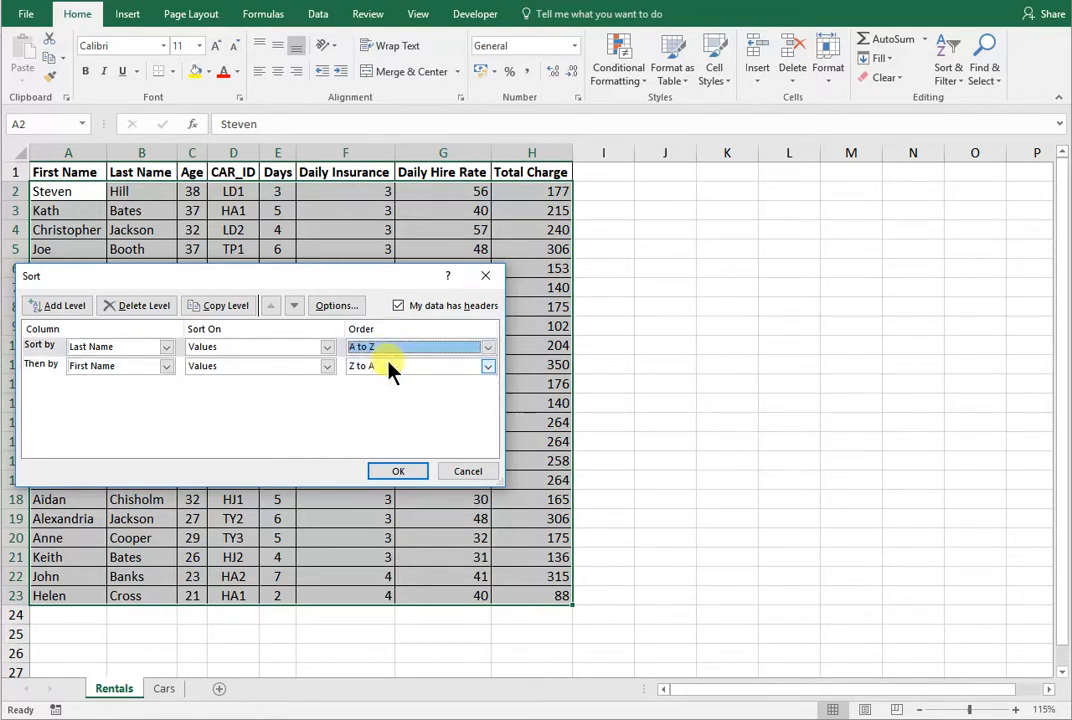
pyautogui.click(390, 366)
pyautogui.click(390, 383)
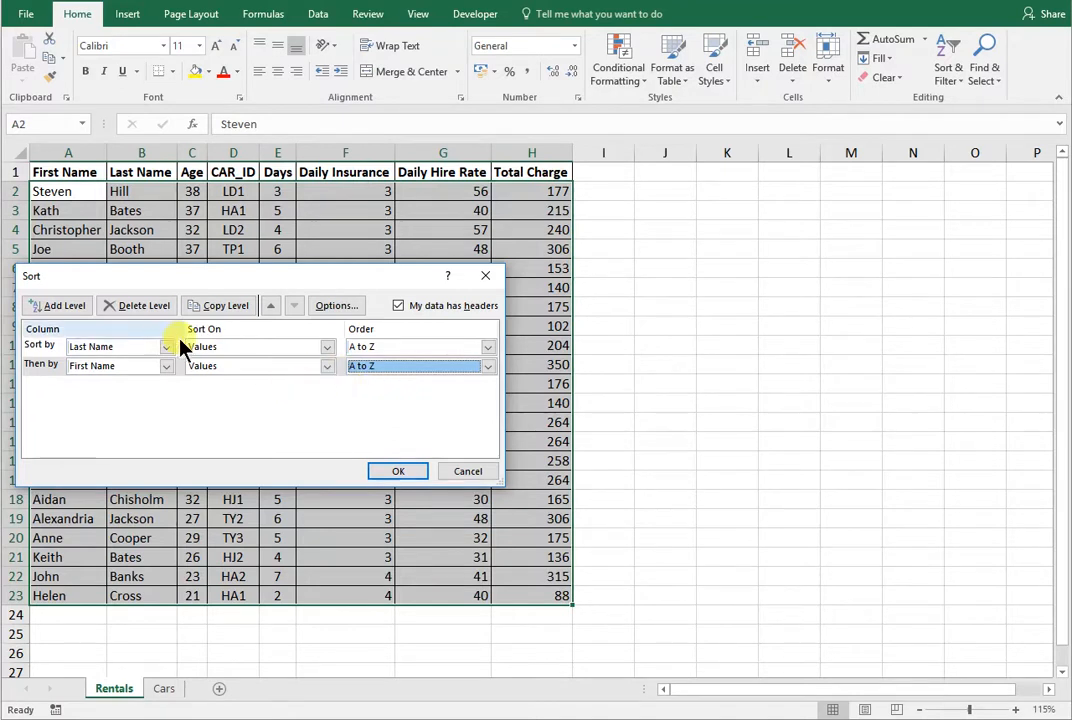
pyautogui.click(395, 471)
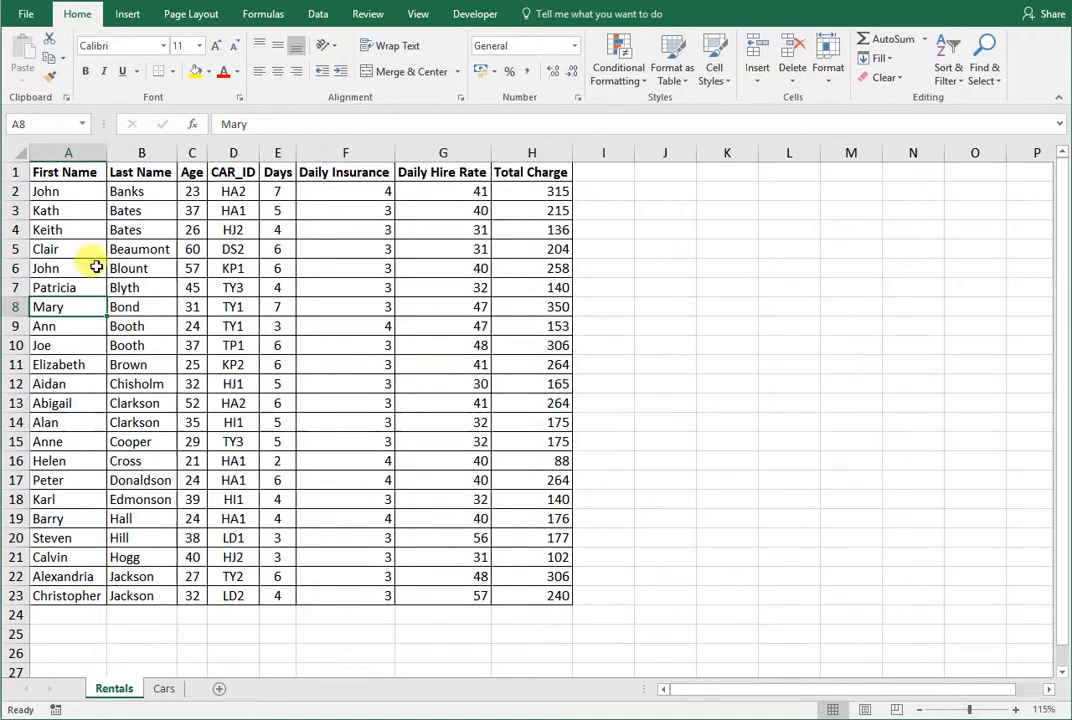
# - Check the first-name order of the customers in rows 9 and 10 and rows 13 and 14, who share last names
pyautogui.moveTo(125, 331); pyautogui.dragTo(135, 343)
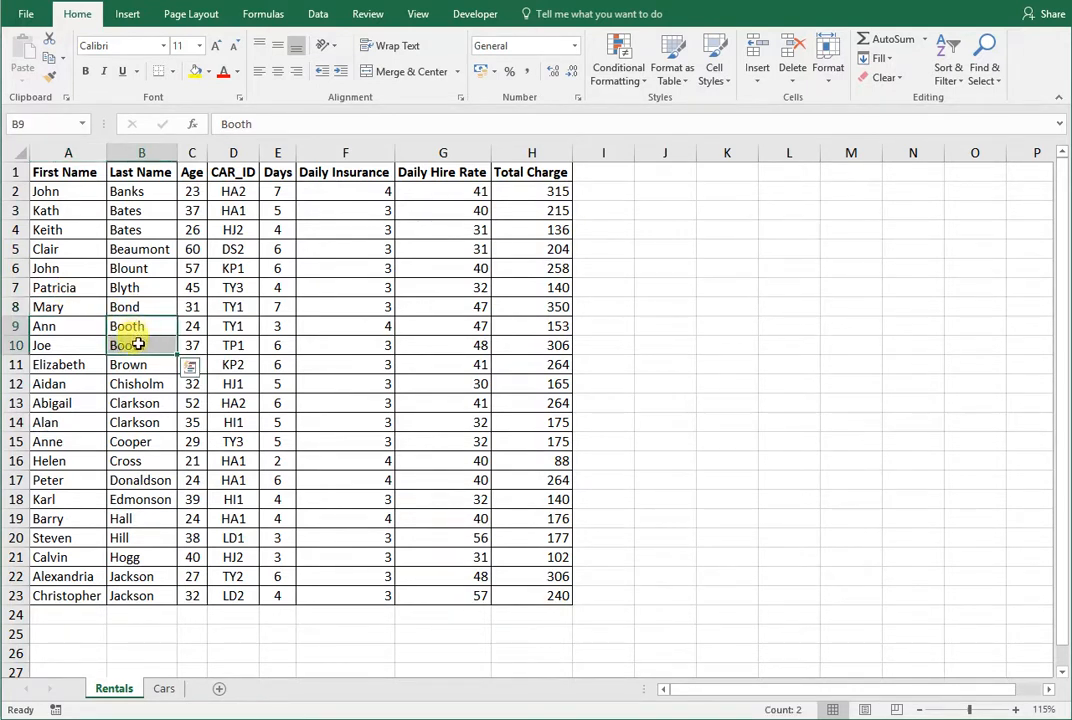
pyautogui.moveTo(60, 330); pyautogui.dragTo(118, 352)
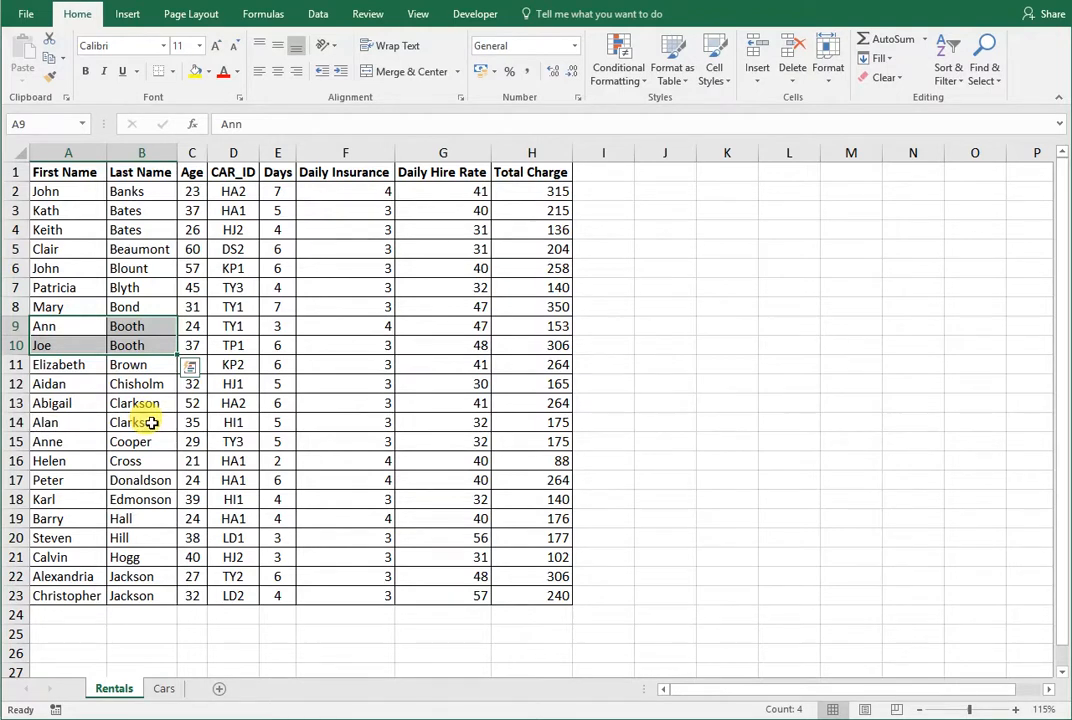
pyautogui.click(152, 423)
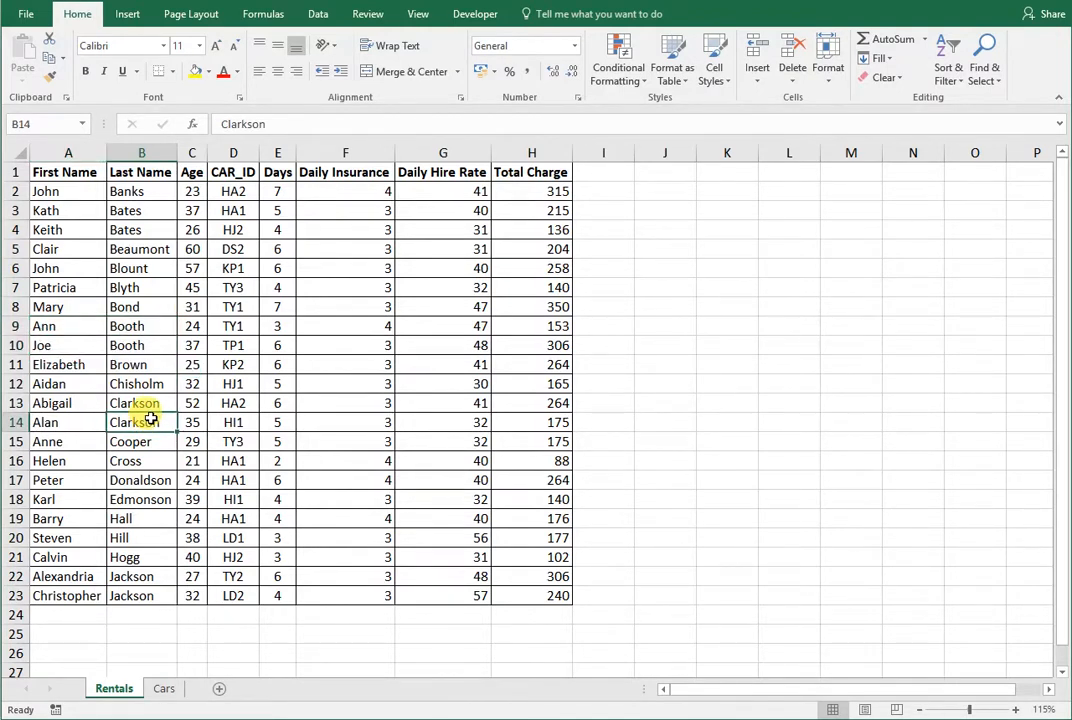
pyautogui.click(61, 318)
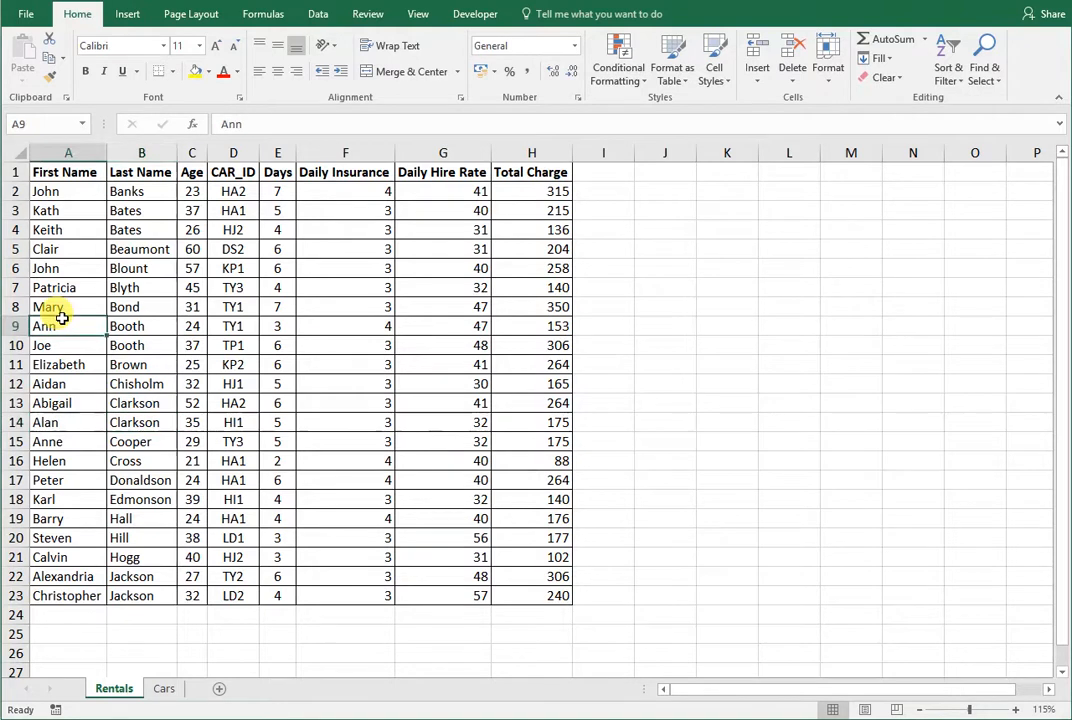
pyautogui.click(134, 329)
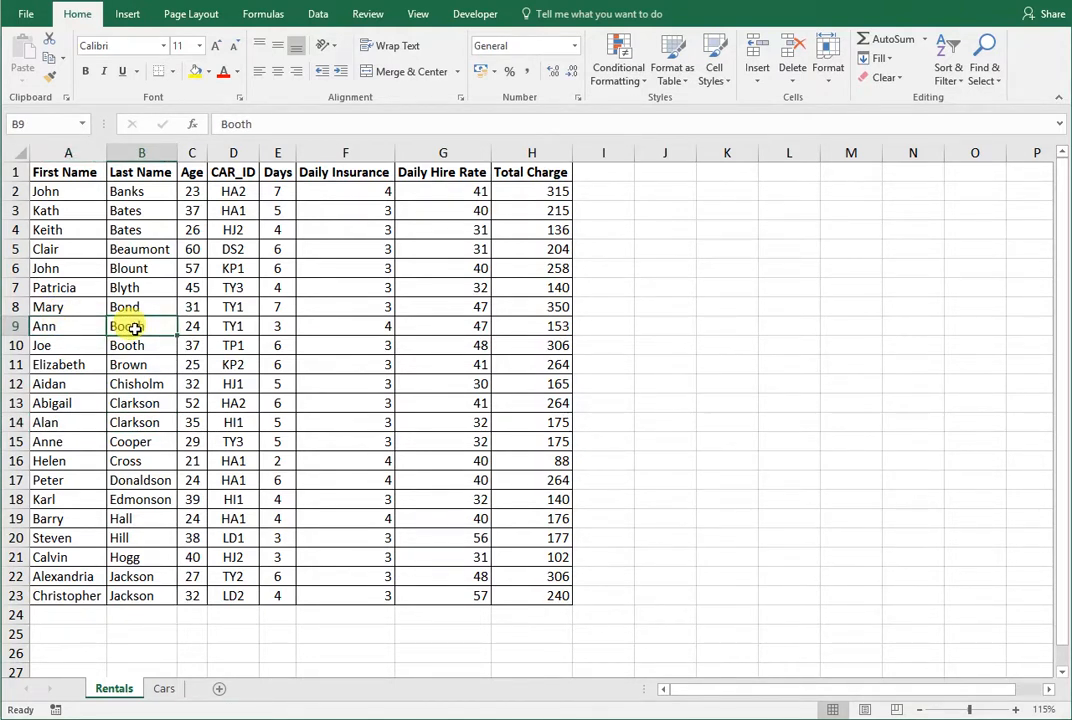
# - Switch to the question paper PDF, reread the First Name within Last Name wording of task (d), and return to the Rentals worksheet
pyautogui.click(338, 719)
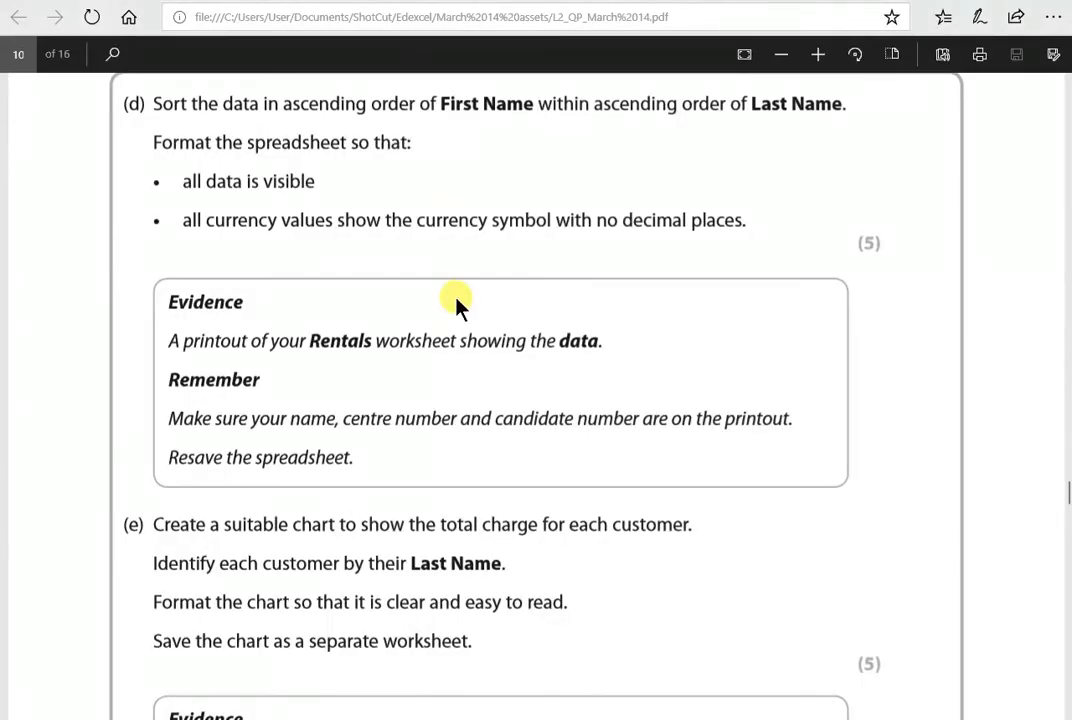
pyautogui.moveTo(440, 104); pyautogui.dragTo(537, 104)
pyautogui.click(462, 92)
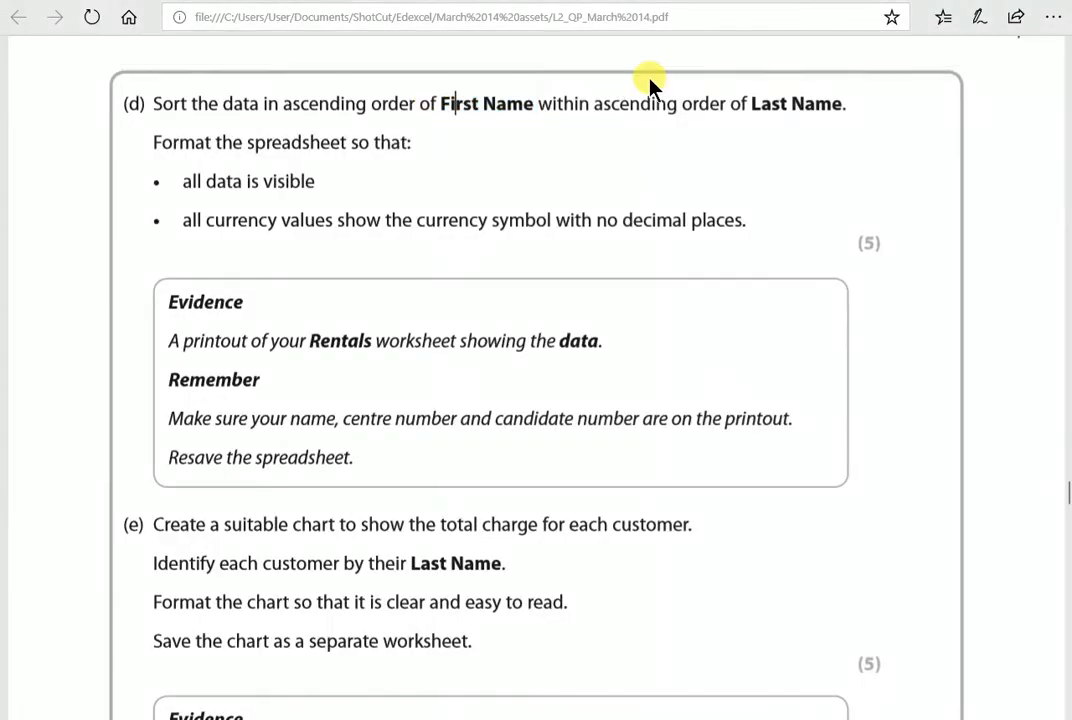
pyautogui.moveTo(752, 104); pyautogui.dragTo(806, 106)
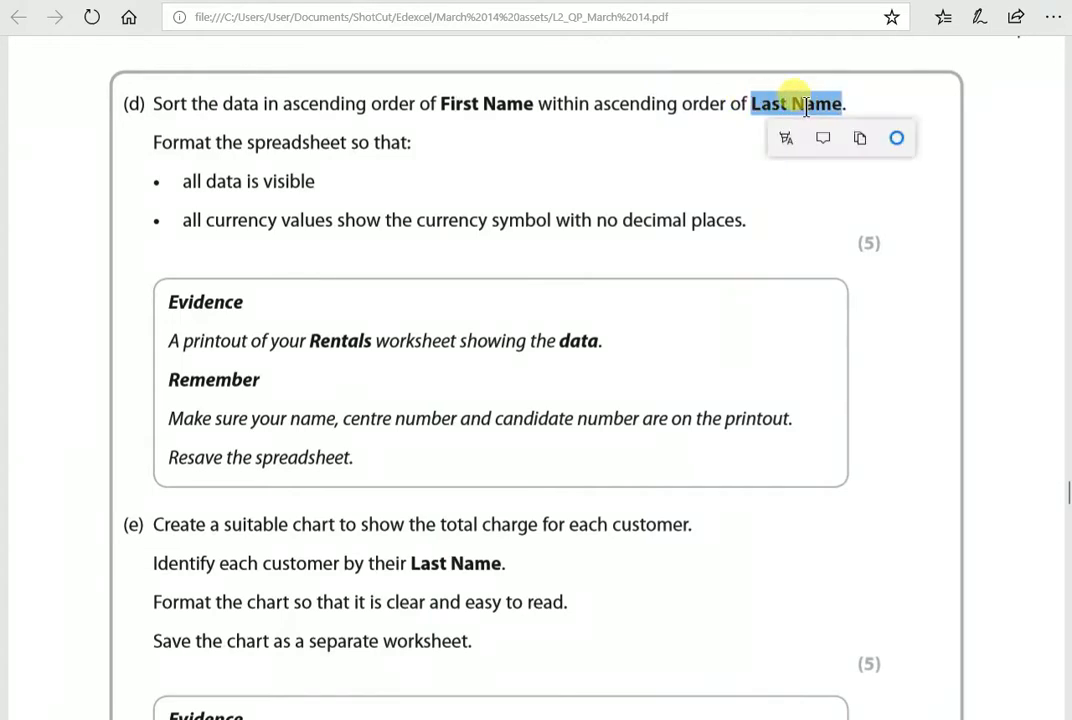
pyautogui.click(460, 105)
pyautogui.hotkey('alt', 'Tab')
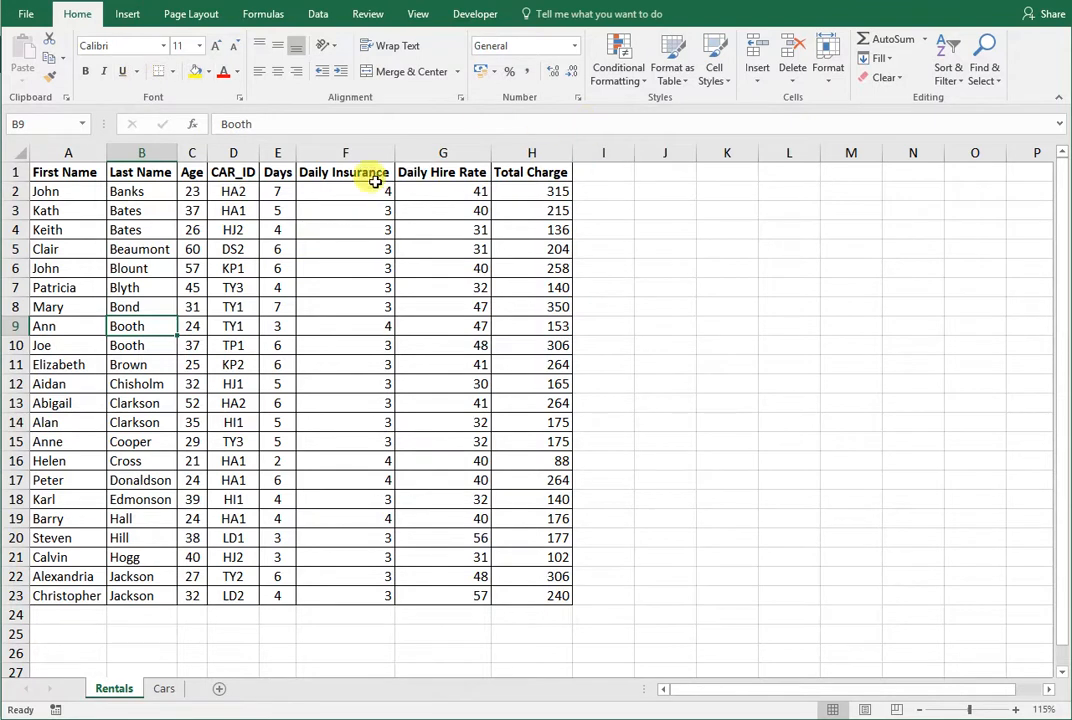
# - Review the Last Name and First Name levels in the Sort settings and close them without changes
pyautogui.click(953, 75)
pyautogui.click(318, 14)
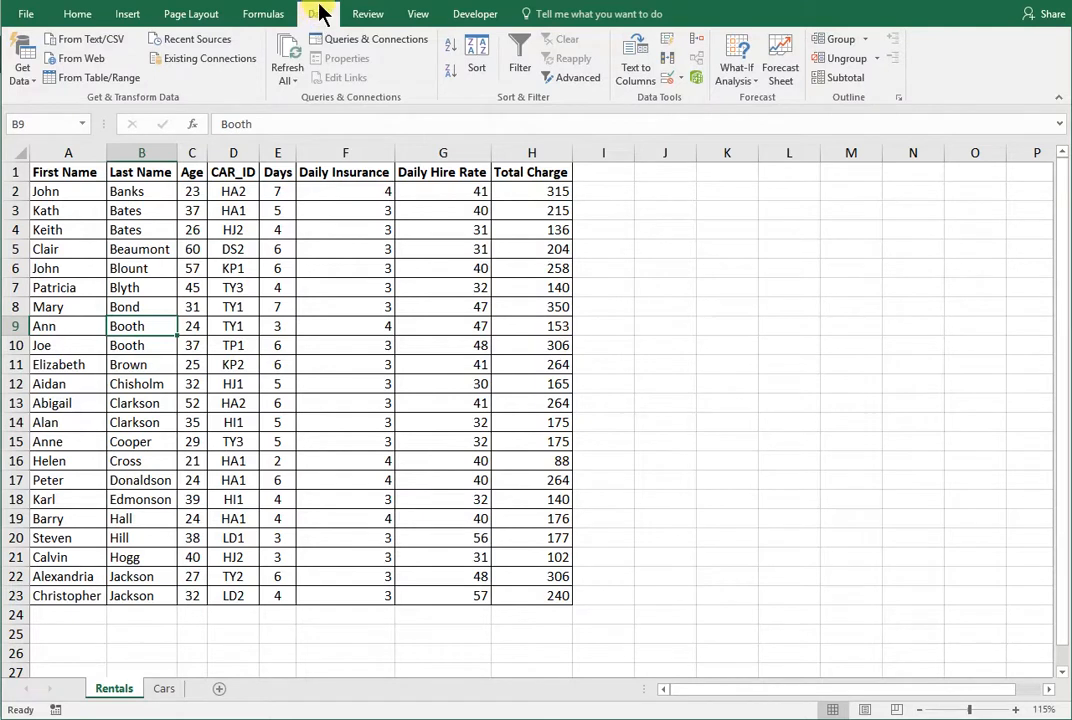
pyautogui.click(478, 52)
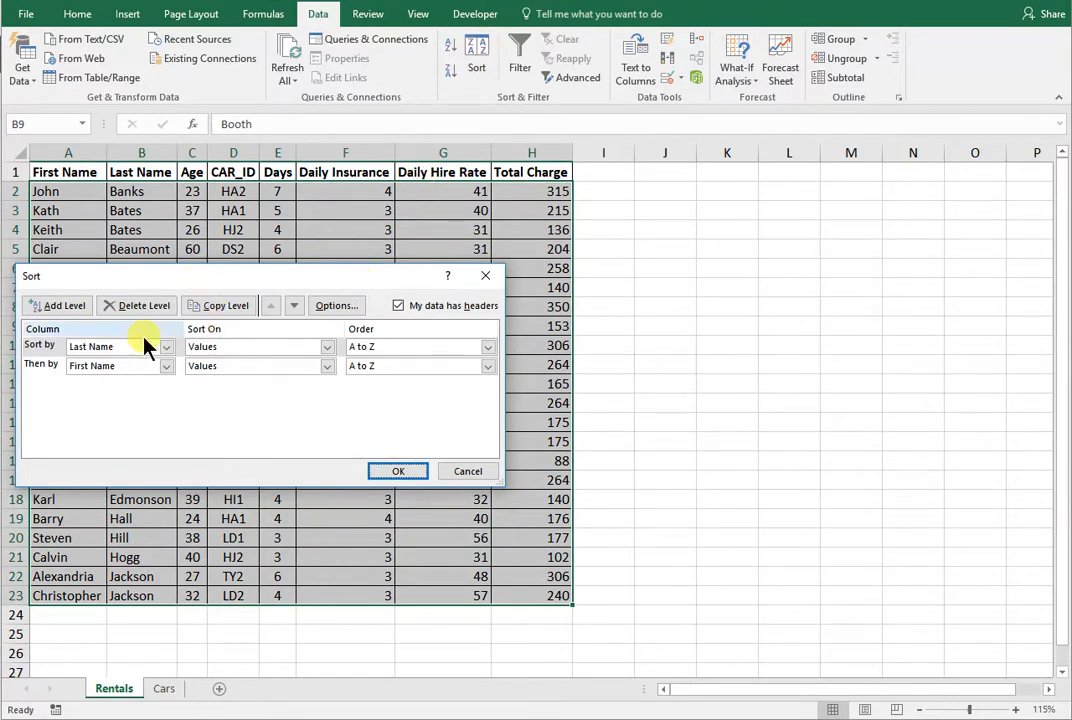
pyautogui.click(464, 471)
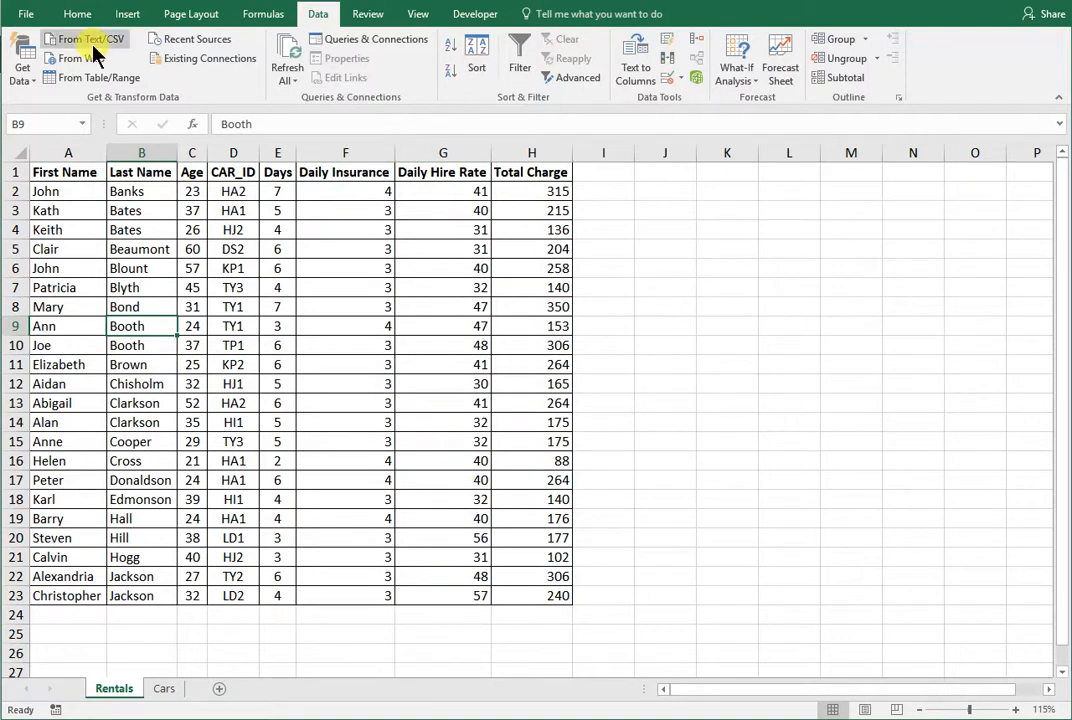
pyautogui.click(80, 15)
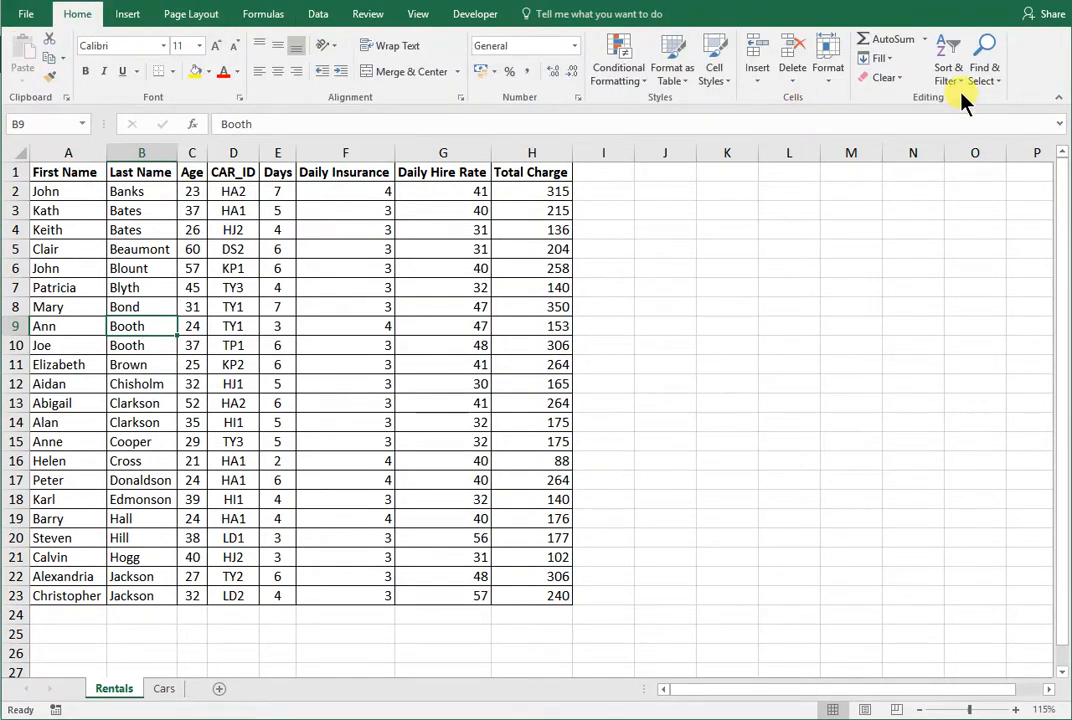
pyautogui.click(311, 12)
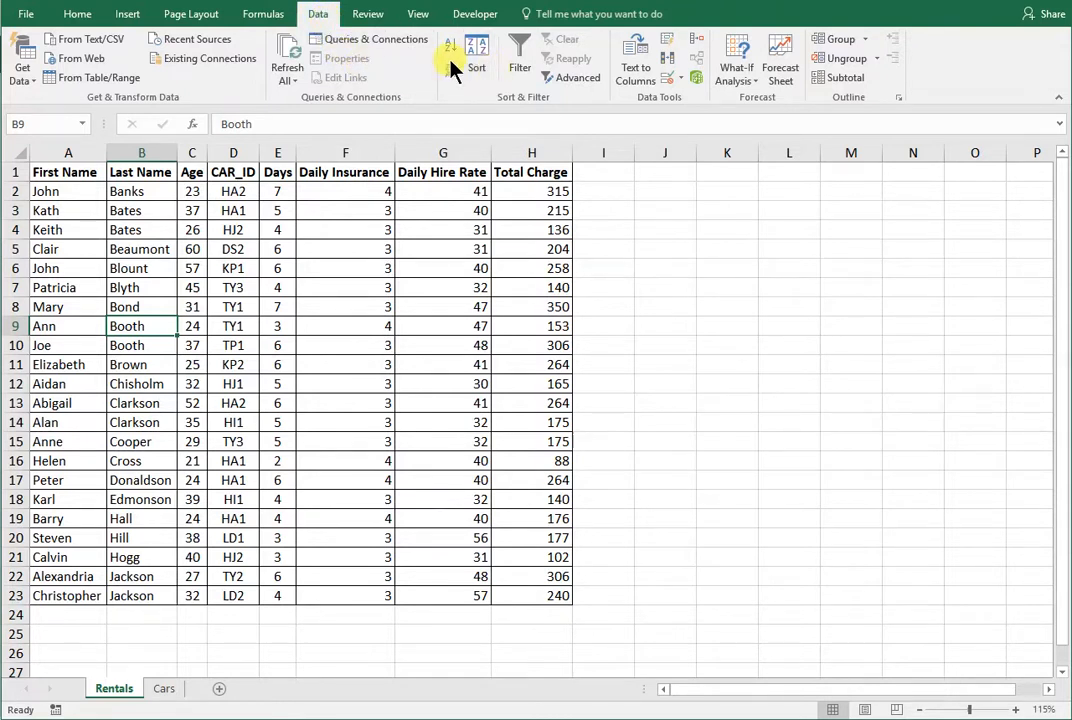
pyautogui.click(80, 13)
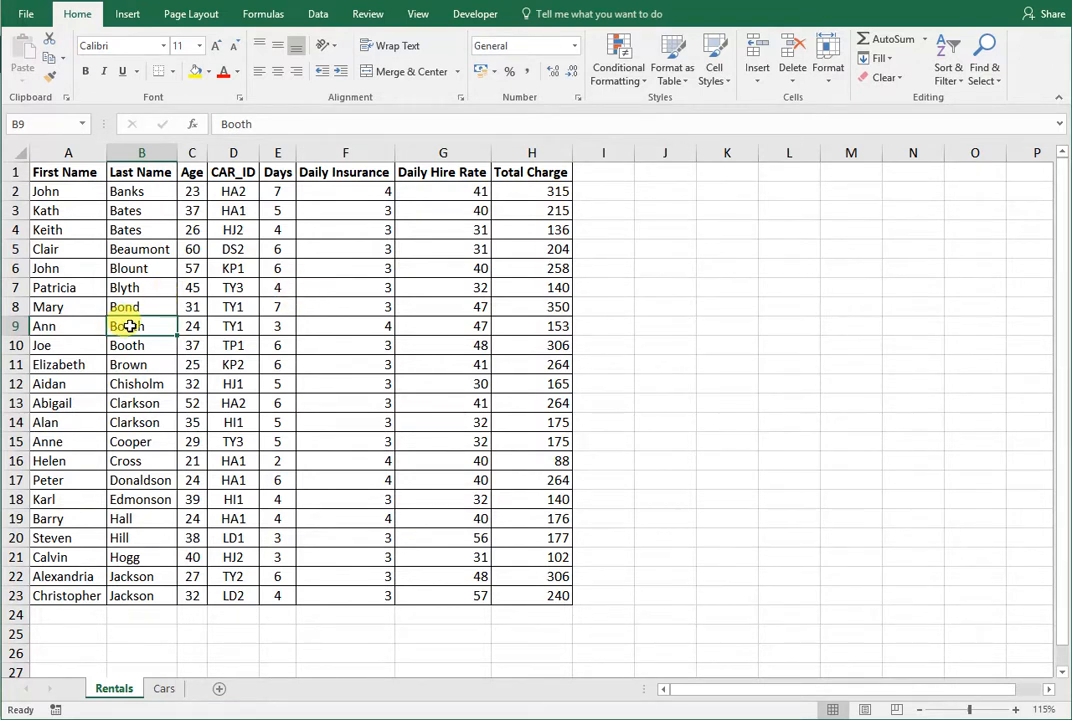
# - Undo the custom sort and start a new one from a cell in the First Name column
pyautogui.hotkey('ctrl', 'z')
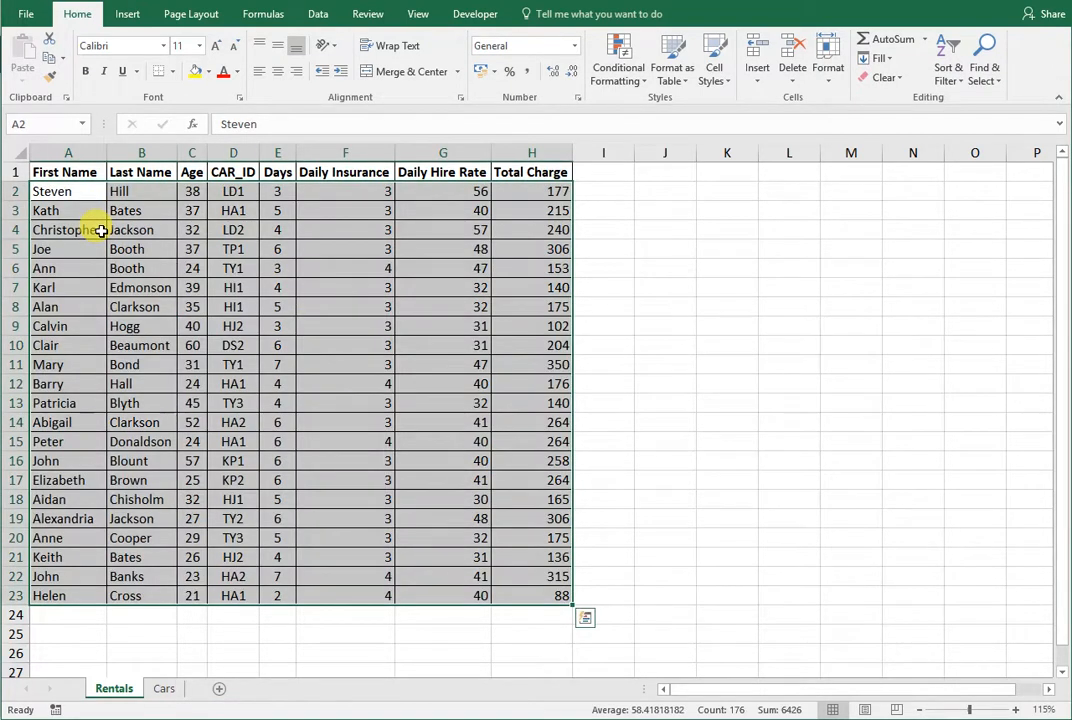
pyautogui.click(100, 262)
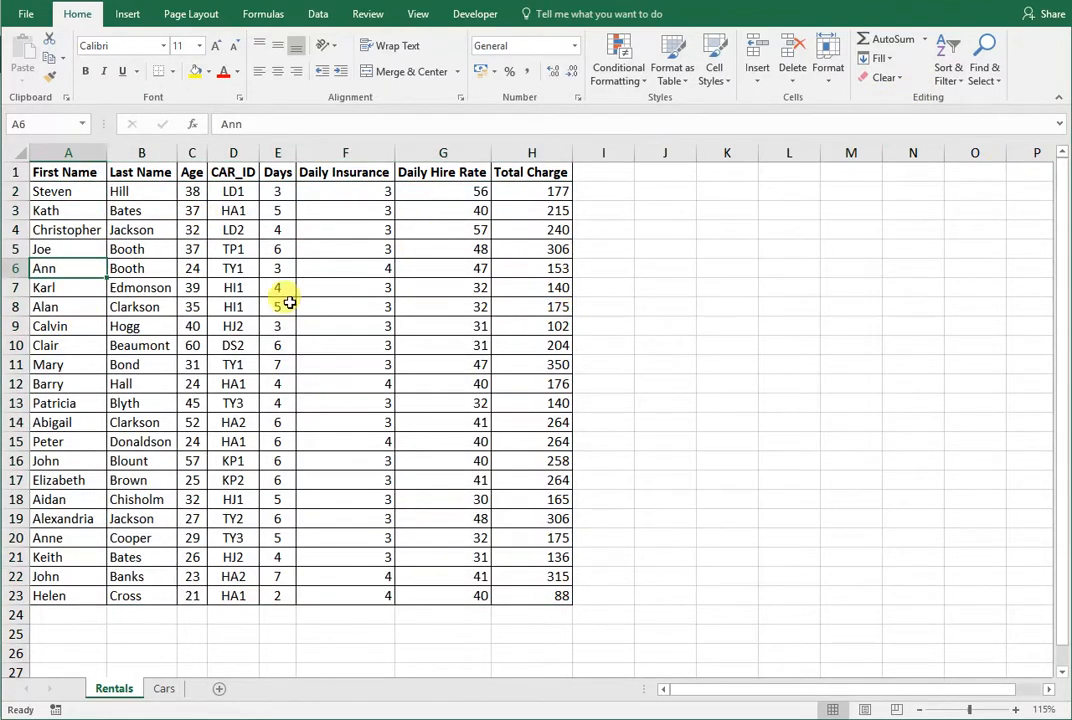
pyautogui.click(962, 84)
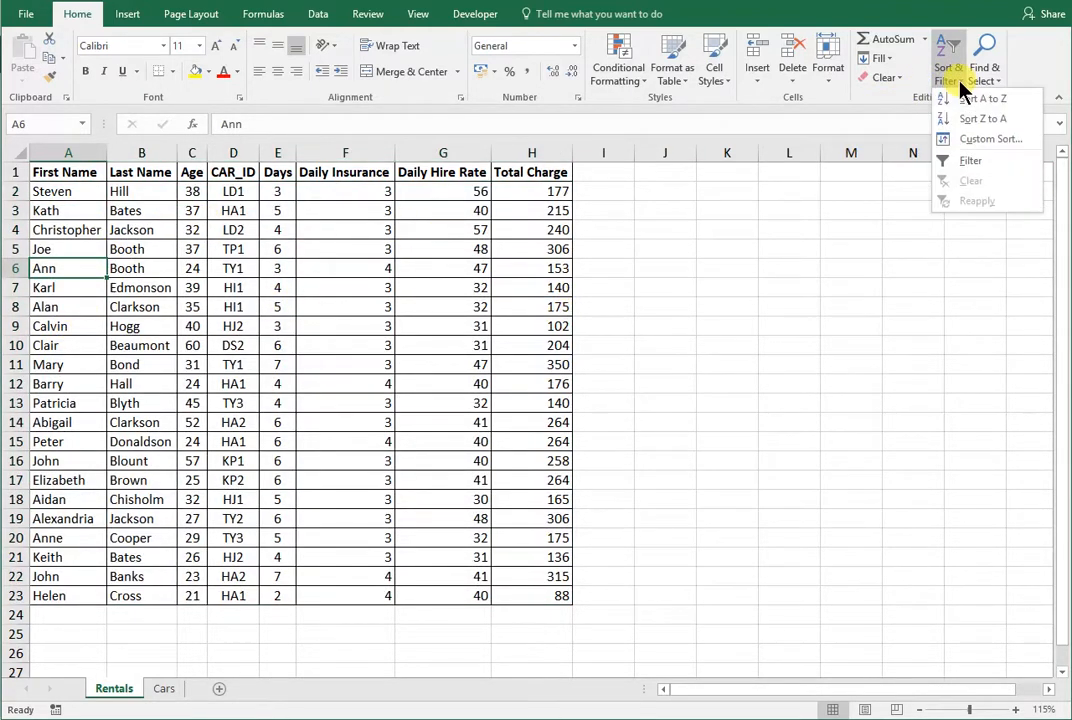
pyautogui.click(975, 139)
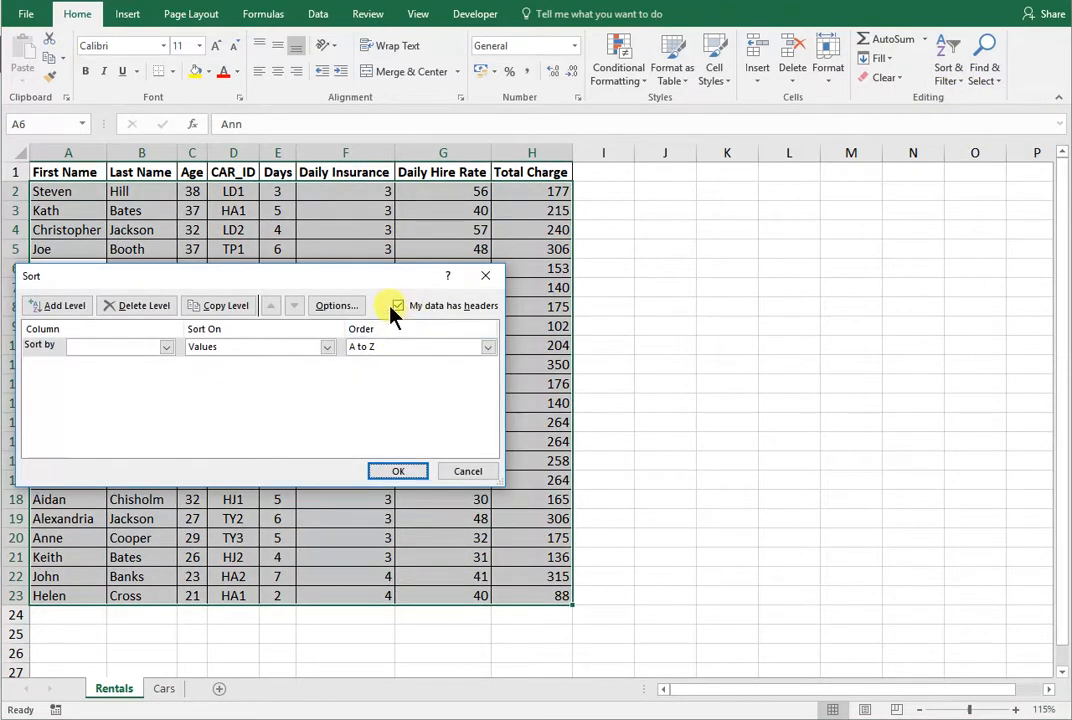
# - Sort the Rentals data by Last Name and then by First Name, both A to Z
pyautogui.click(166, 346)
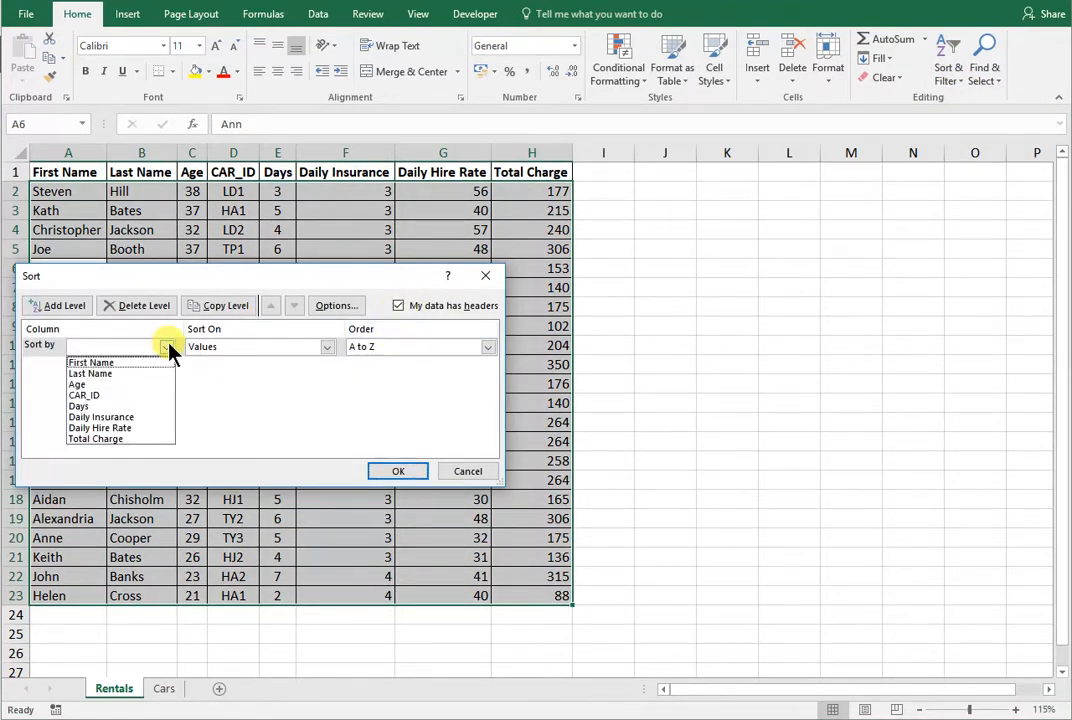
pyautogui.click(120, 376)
pyautogui.click(36, 305)
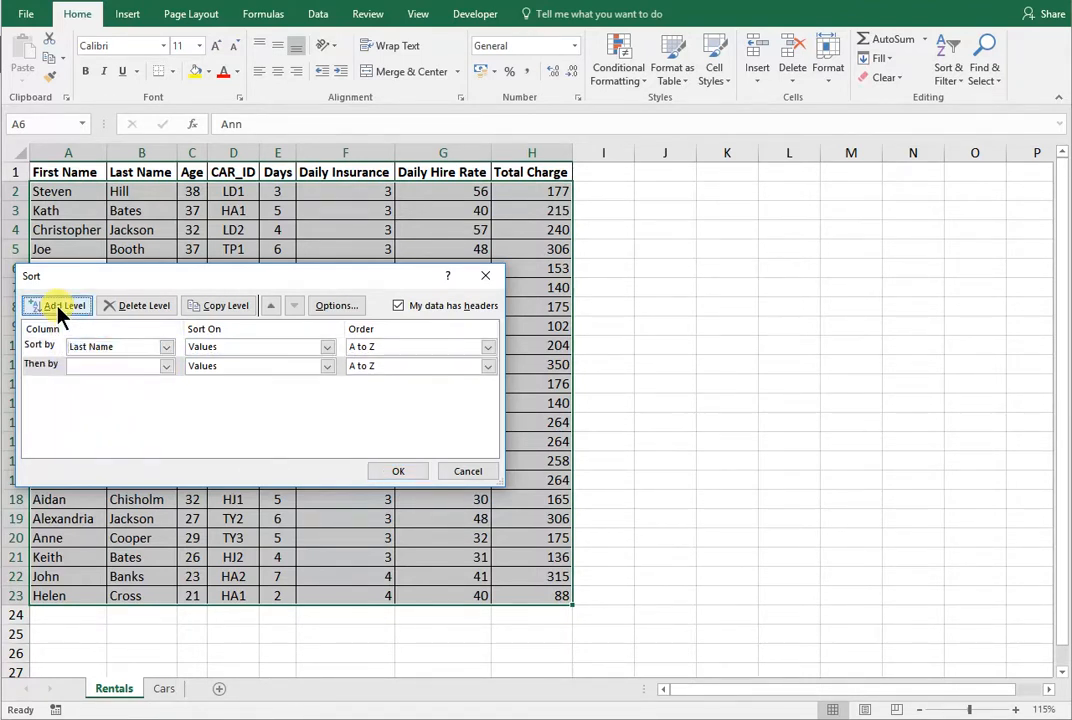
pyautogui.click(92, 368)
pyautogui.click(100, 381)
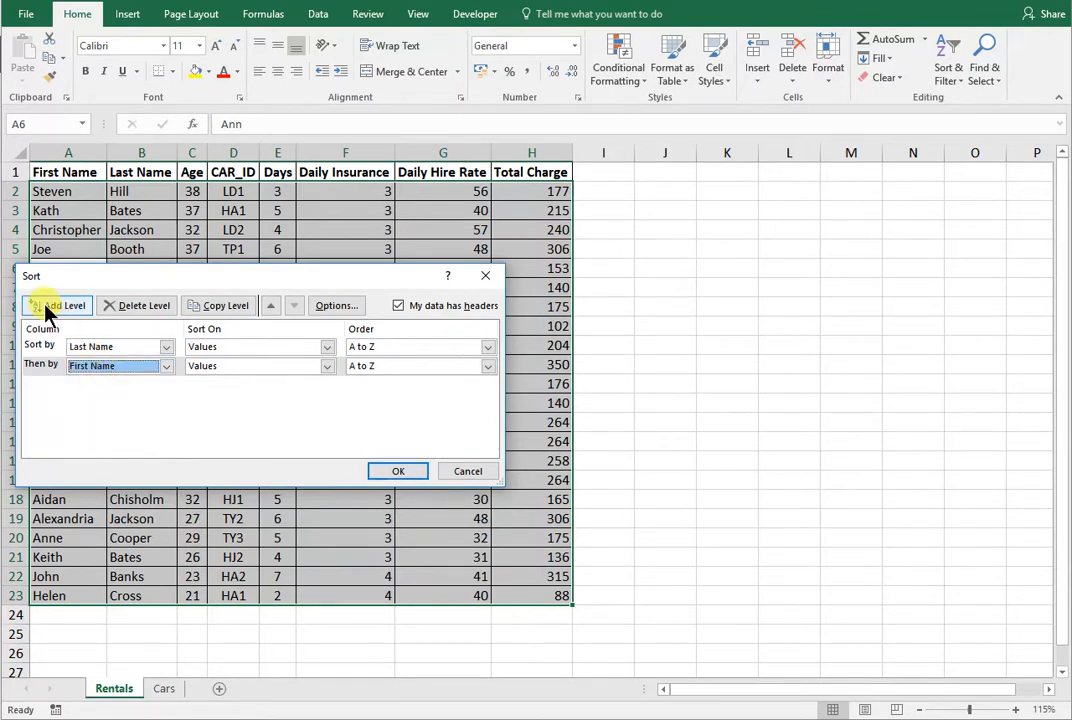
pyautogui.click(398, 472)
# - Check the rows of customers sharing a last name, and undo the two-level sort
pyautogui.click(124, 331)
pyautogui.moveTo(126, 338)
pyautogui.mouseDown()
pyautogui.moveTo(91, 340)
pyautogui.moveTo(89, 323)
pyautogui.moveTo(117, 325)
pyautogui.mouseUp()
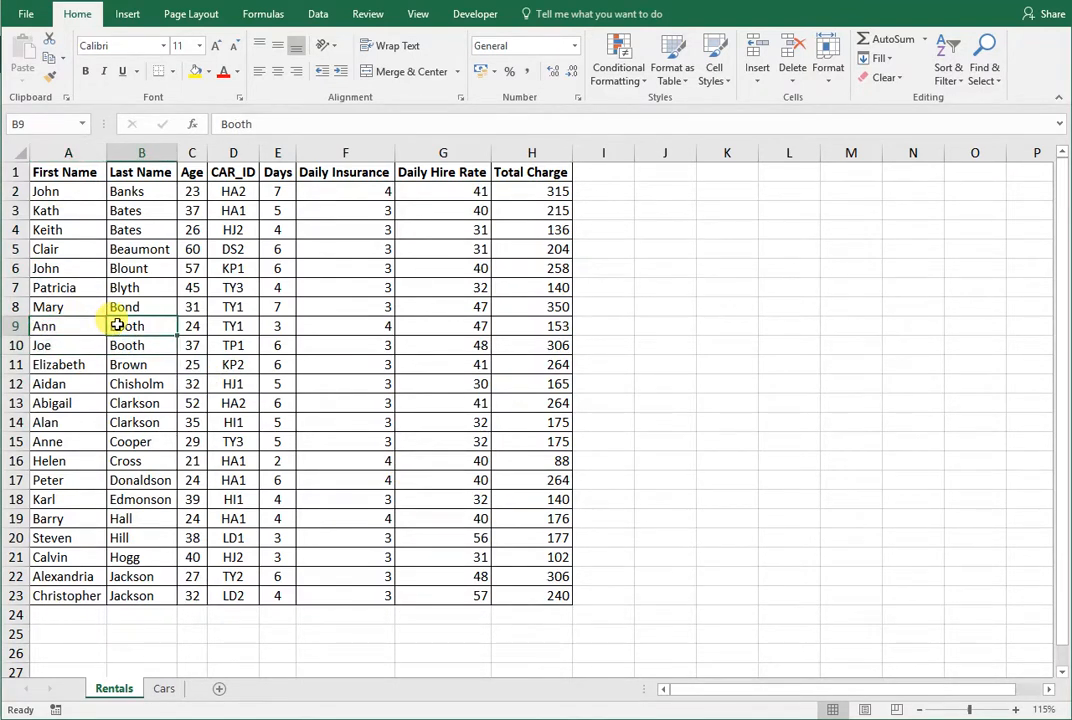
pyautogui.hotkey('ctrl', 'z')
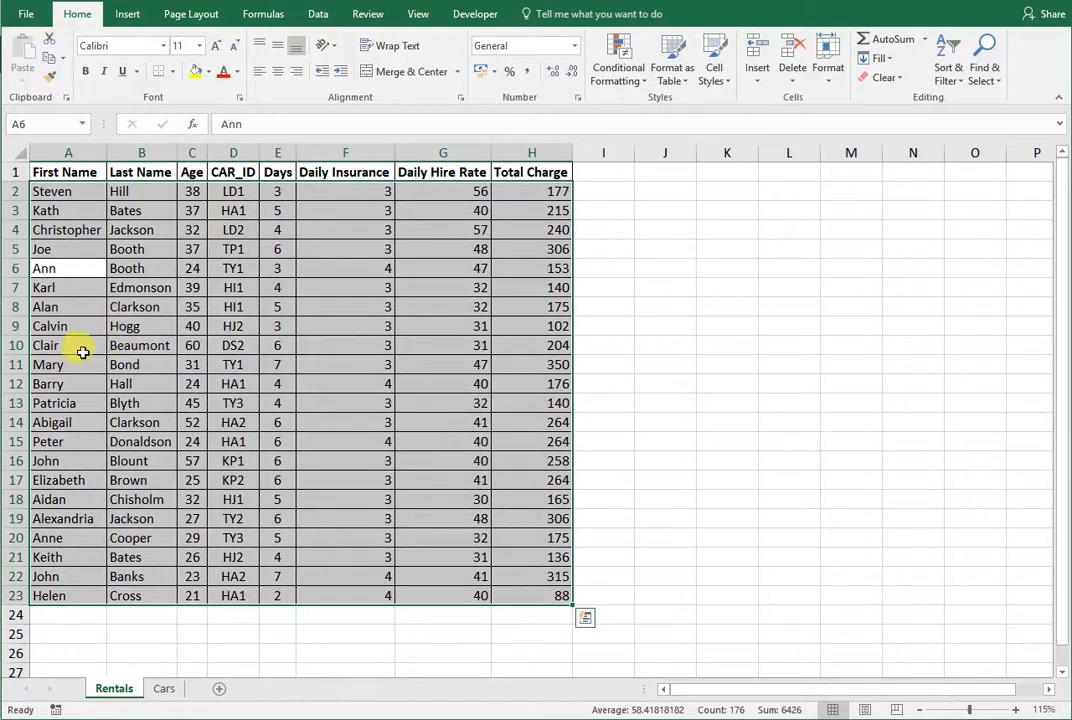
# - Sort the Rentals data A to Z by First Name and again by Last Name, and check customers sharing a last name
pyautogui.click(79, 348)
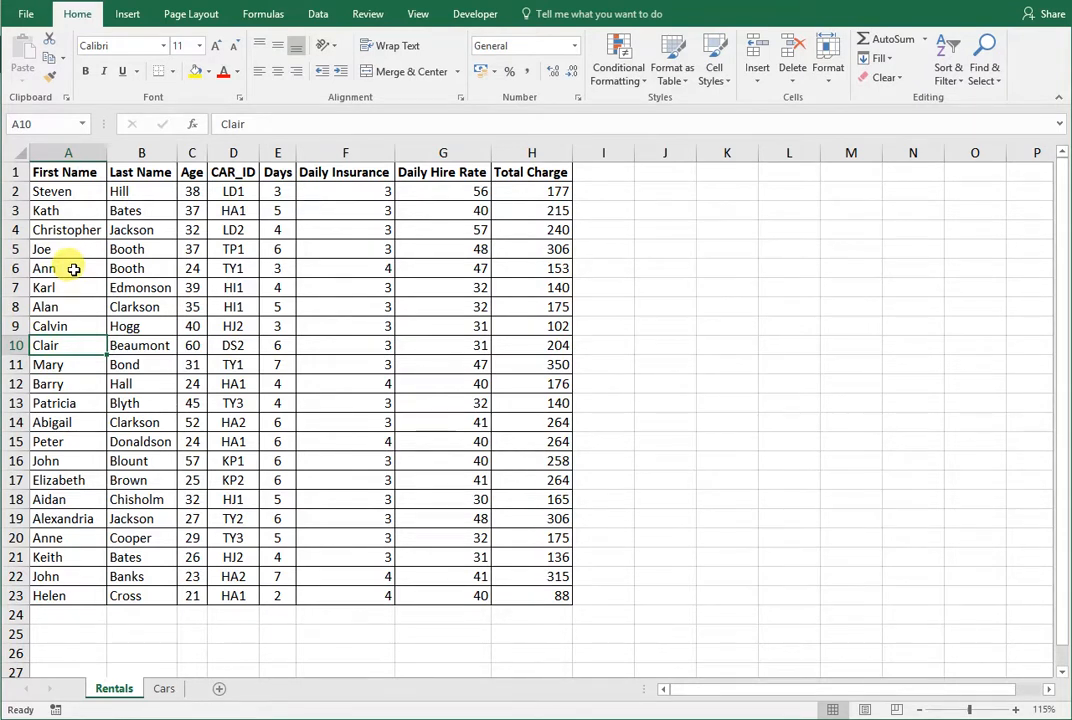
pyautogui.click(57, 306)
pyautogui.click(950, 72)
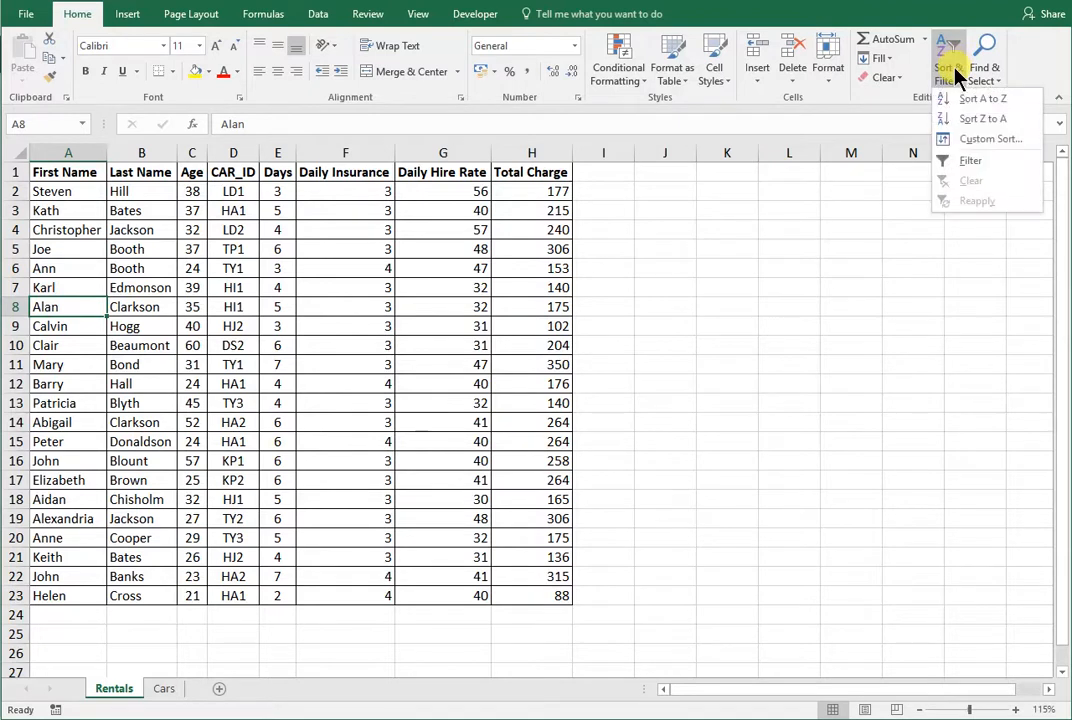
pyautogui.click(970, 100)
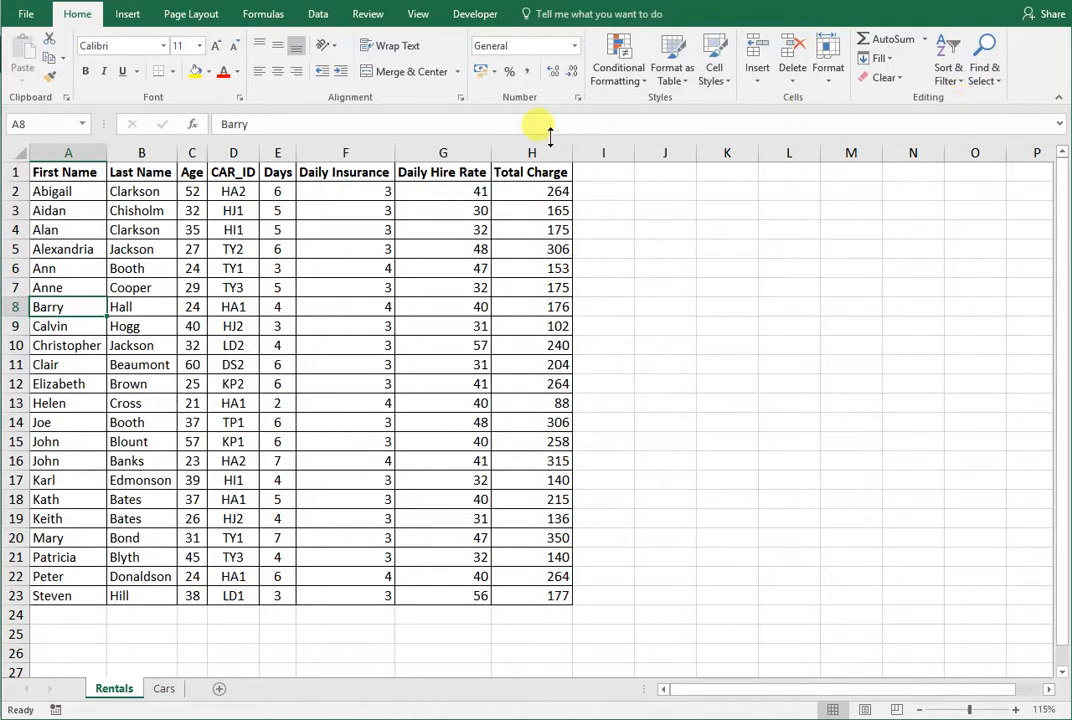
pyautogui.click(152, 312)
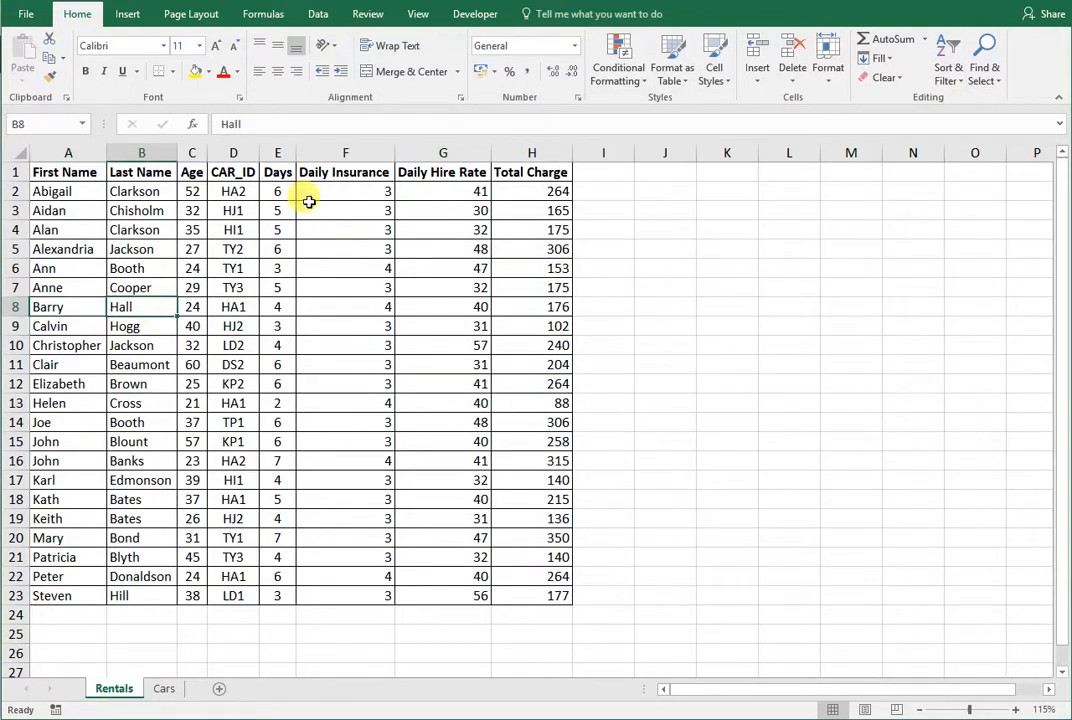
pyautogui.click(950, 72)
pyautogui.click(965, 100)
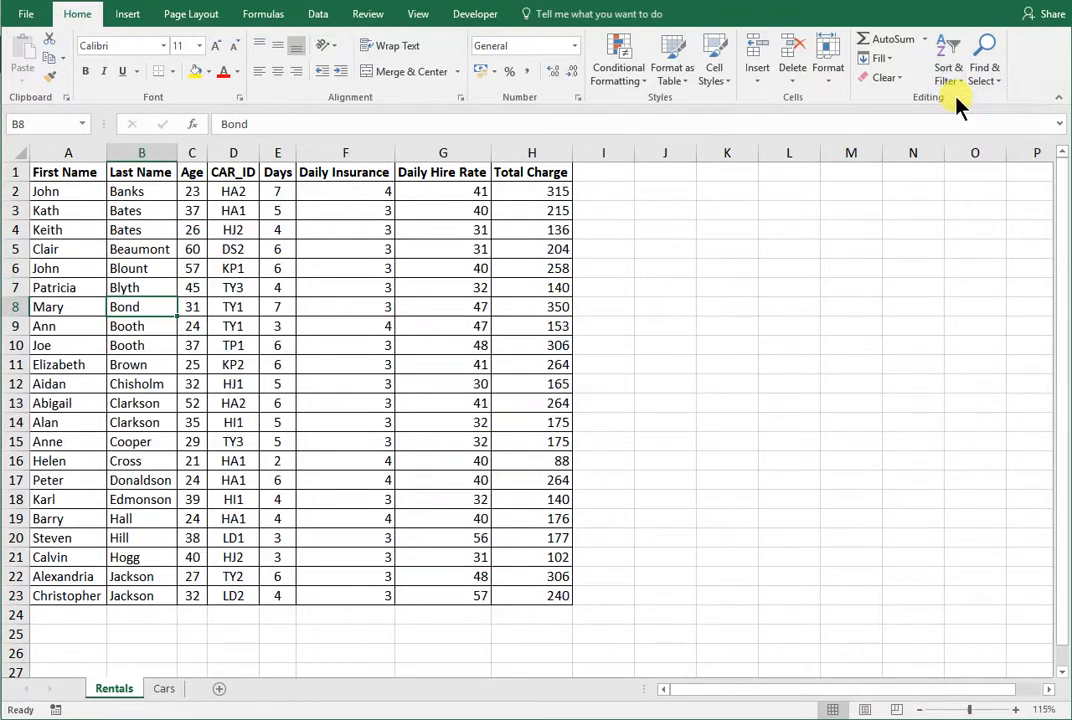
pyautogui.moveTo(158, 343); pyautogui.dragTo(94, 324)
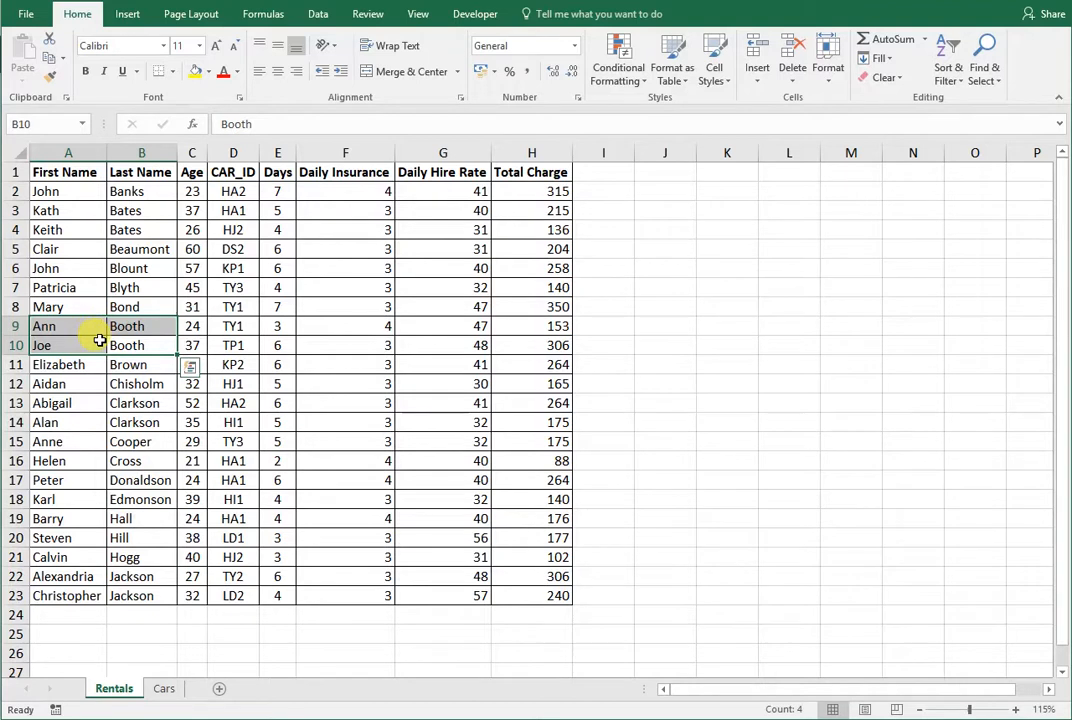